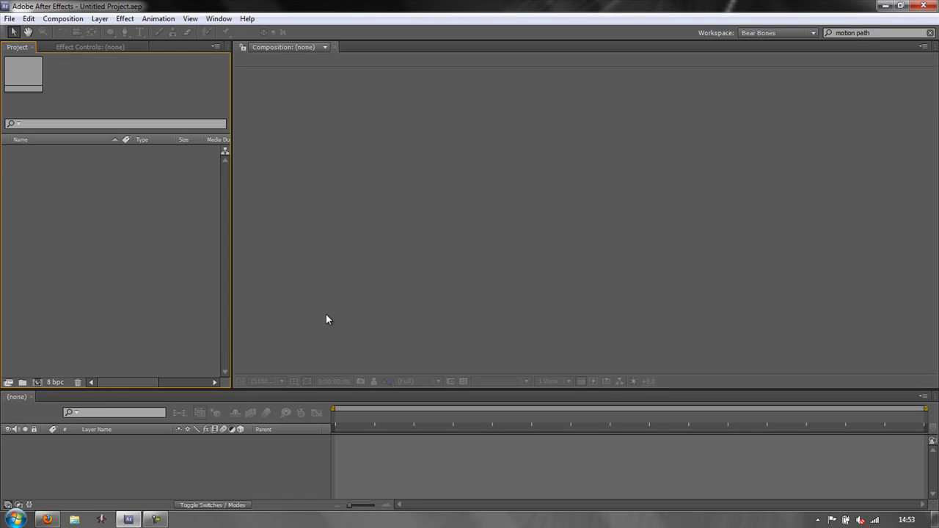
Switch to the web browser and review the Hollywood Camera Work green screen plates page down to the Keying Plates section.
click(47, 520)
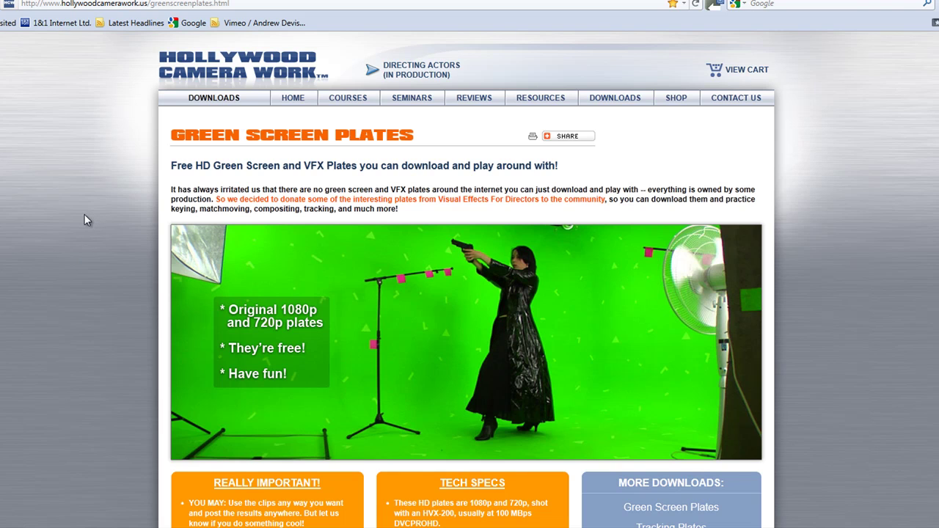
scroll(97, 270, down, 5)
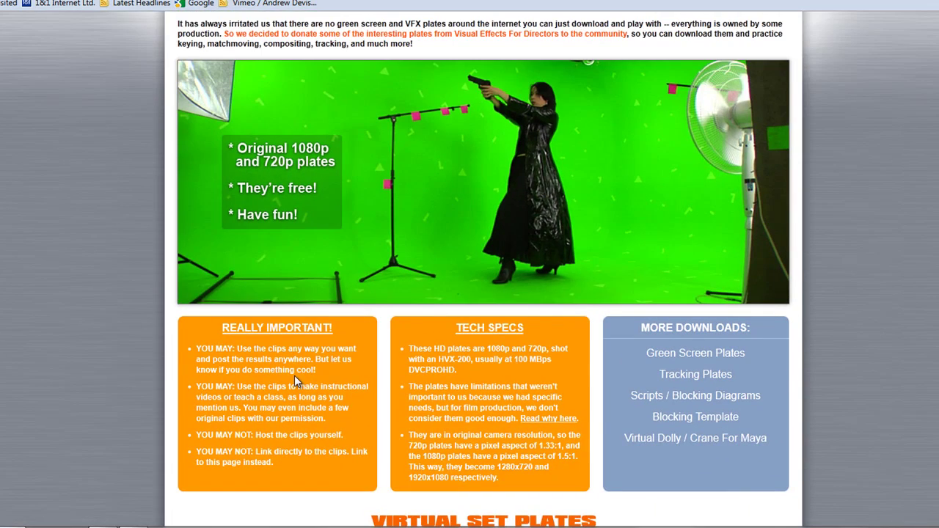
scroll(295, 375, down, 10)
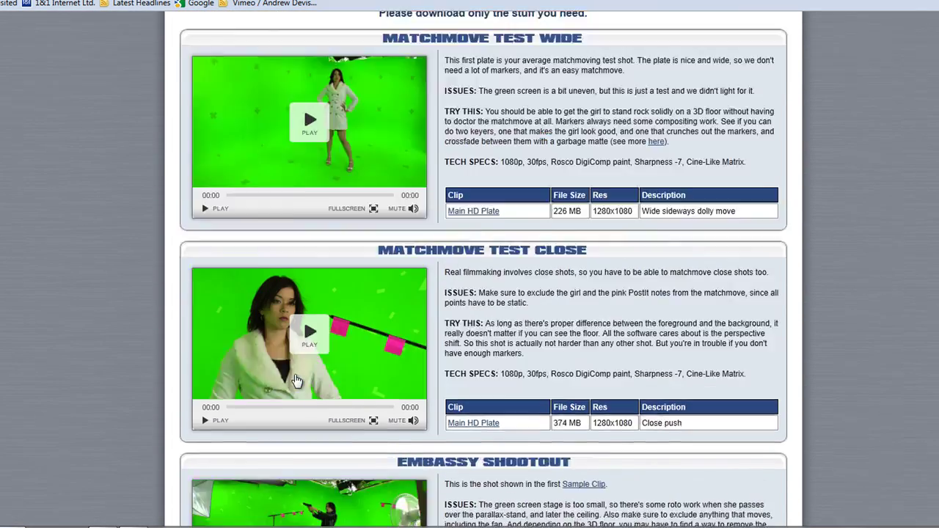
scroll(303, 302, down, 4)
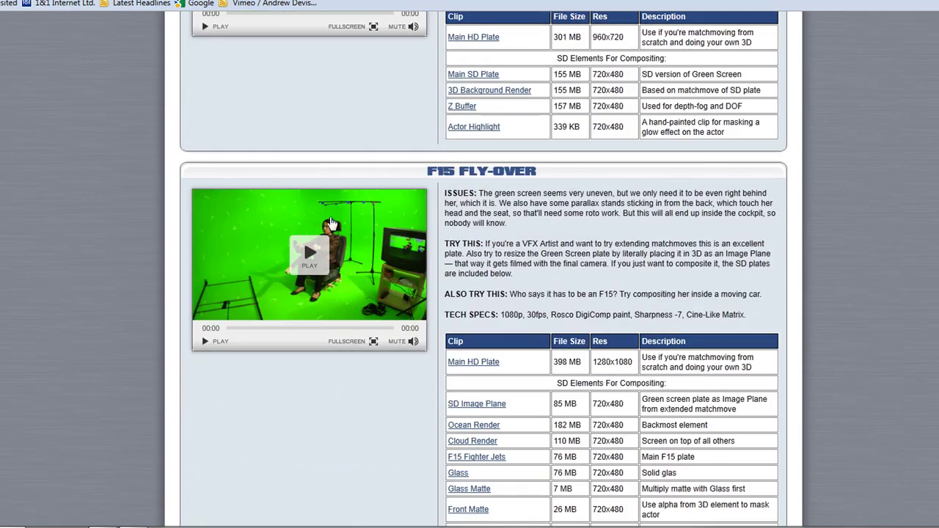
scroll(306, 278, down, 4)
scroll(307, 253, down, 4)
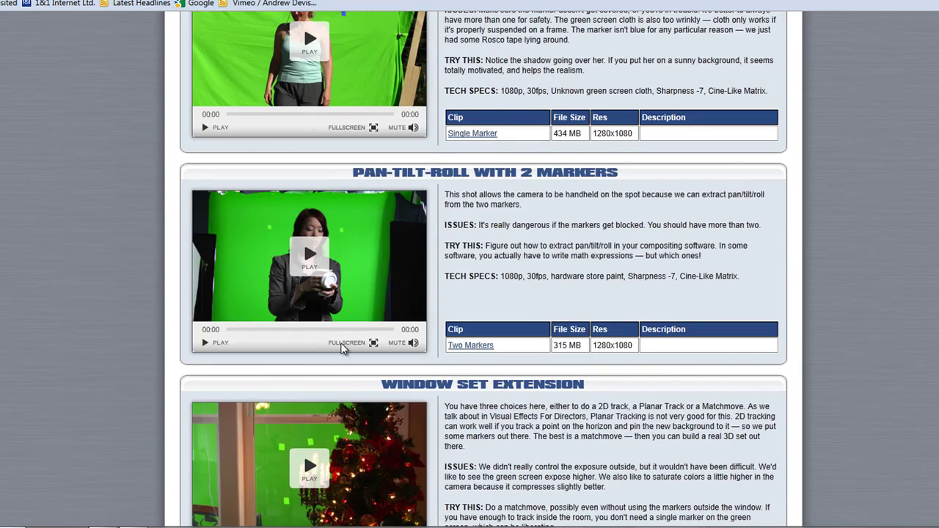
scroll(342, 349, down, 3)
scroll(341, 351, down, 7)
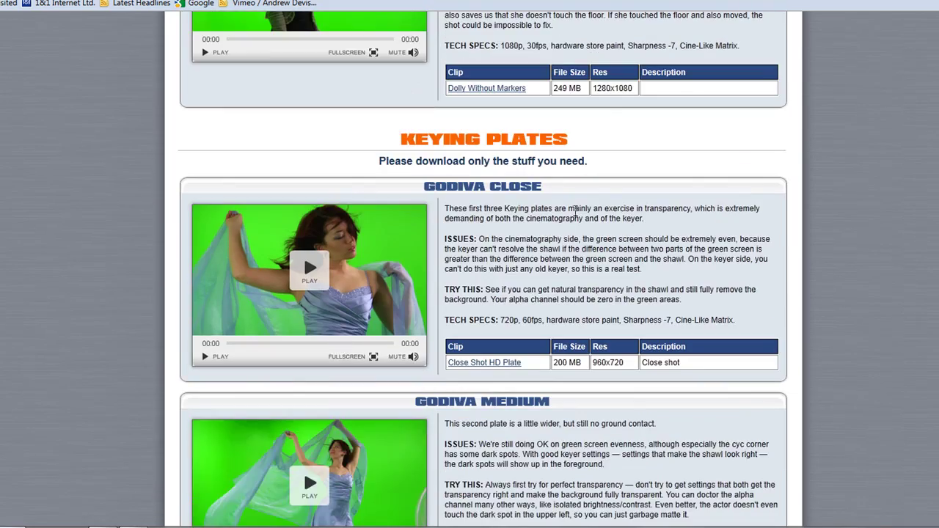
scroll(490, 280, down, 1)
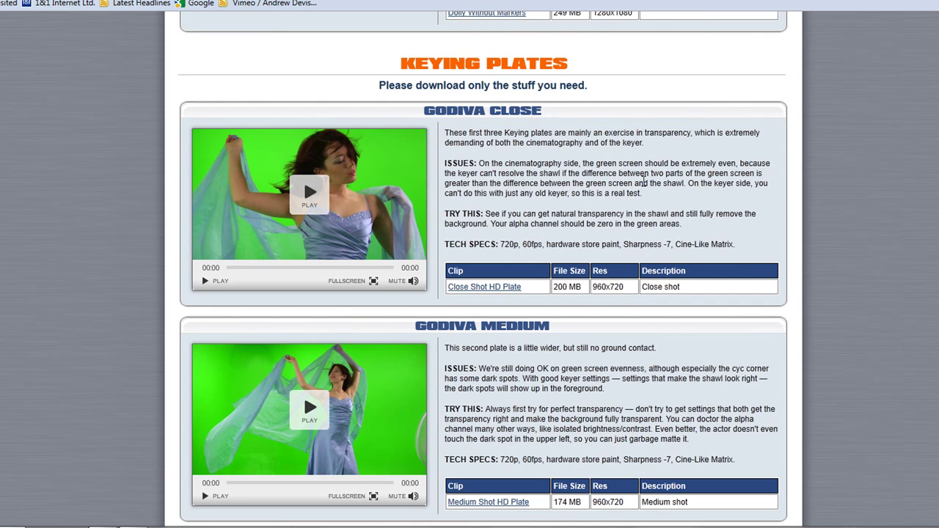
Return to After Effects and import the hcw_godiva_wide PNG sequence from the Godiva Wide folder on the desktop as footage.
key(super+Down)
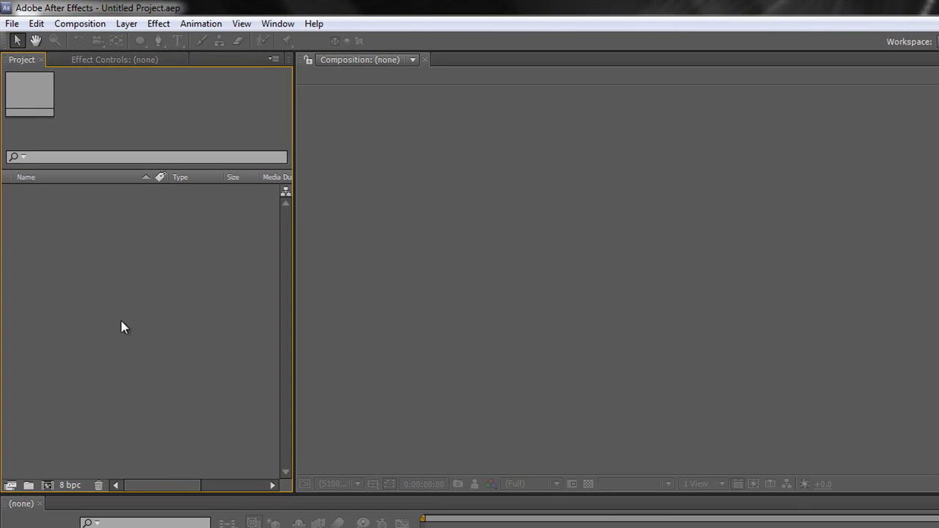
double_click(110, 243)
click(326, 169)
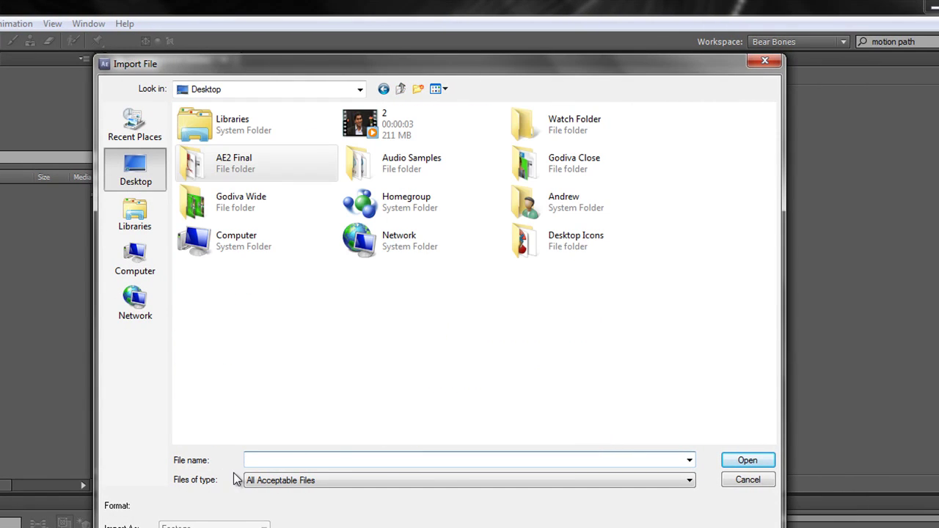
click(227, 197)
double_click(220, 202)
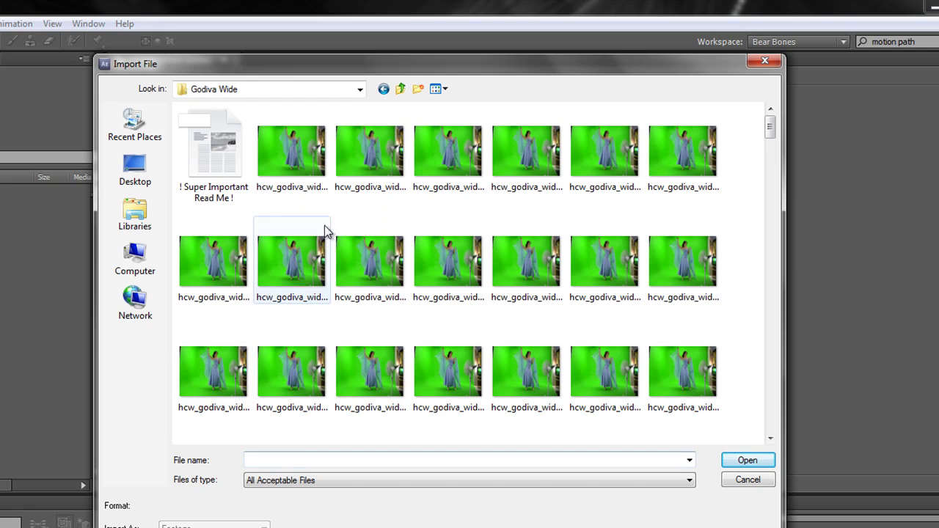
click(308, 151)
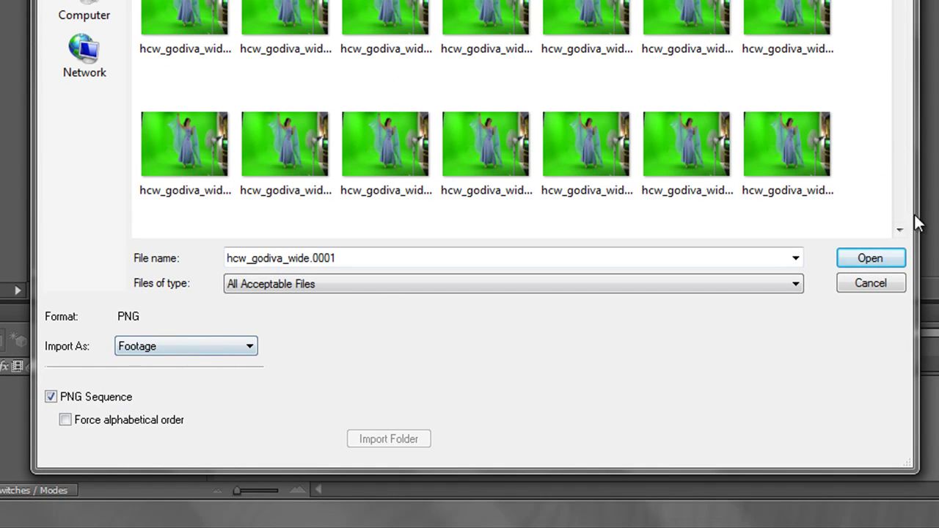
click(879, 259)
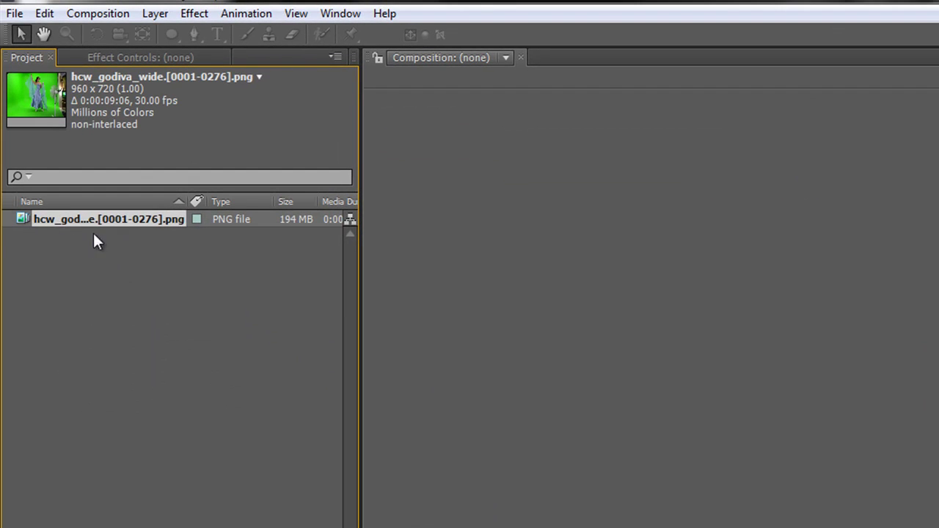
Import the hcw_godiva_close PNG sequence from the Godiva Close folder on the desktop.
double_click(59, 275)
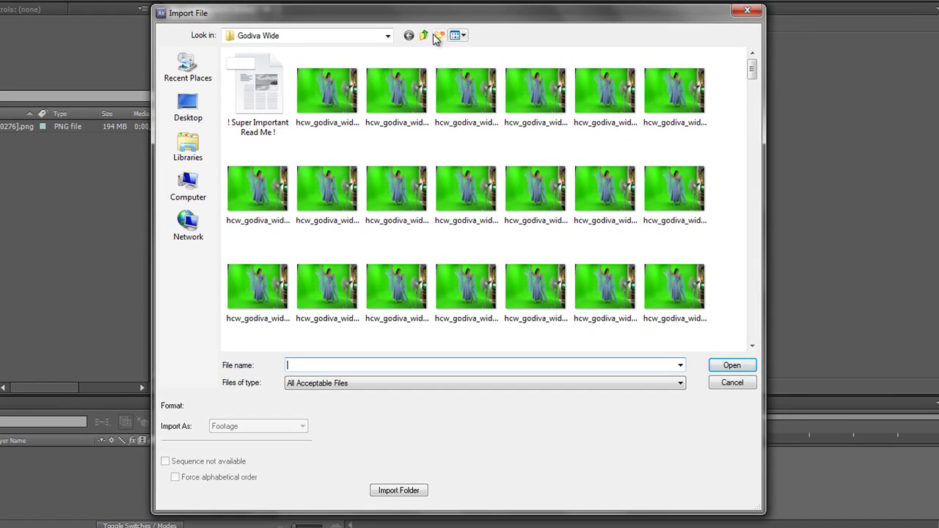
click(424, 35)
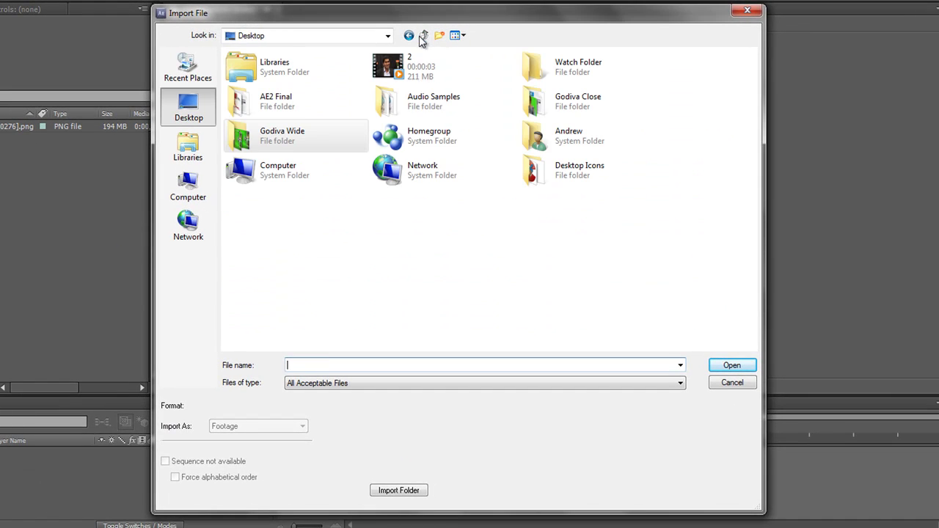
double_click(562, 102)
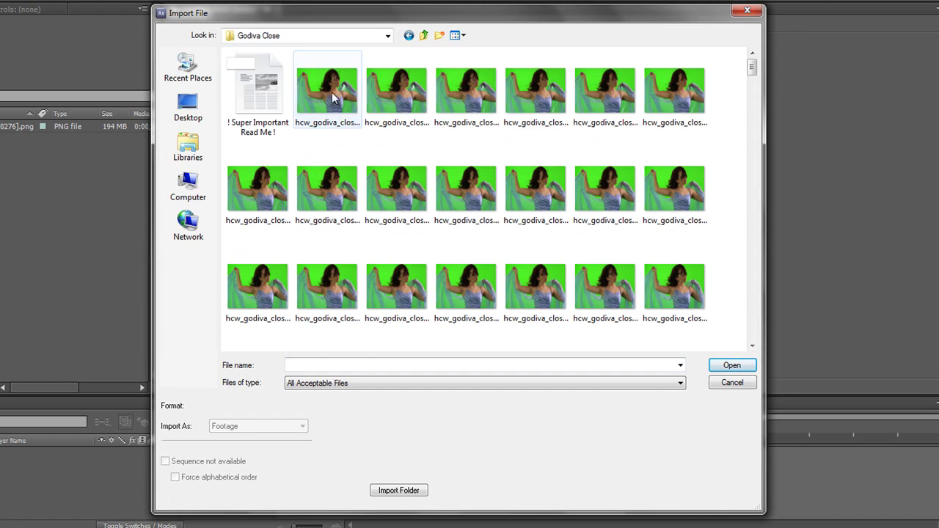
click(326, 93)
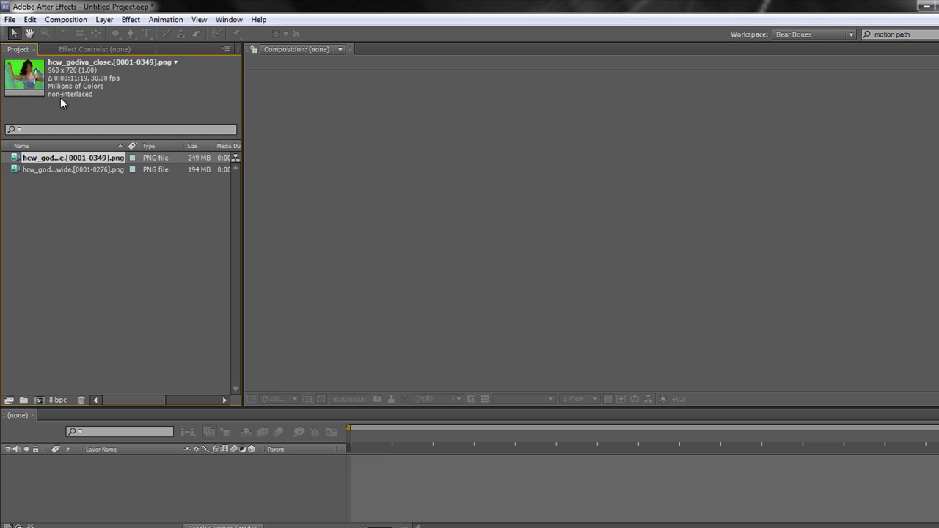
Create a new composition from the hcw_godiva_wide footage.
click(53, 169)
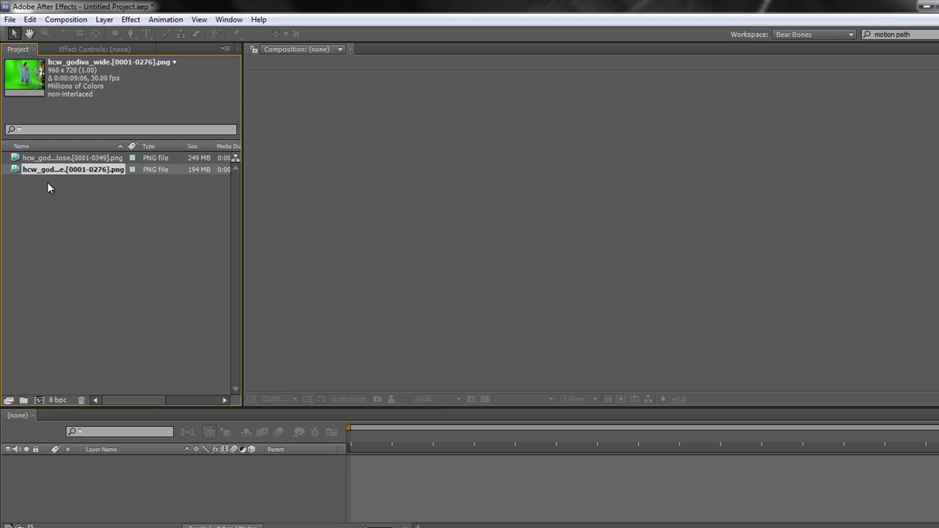
drag(20, 169, 36, 399)
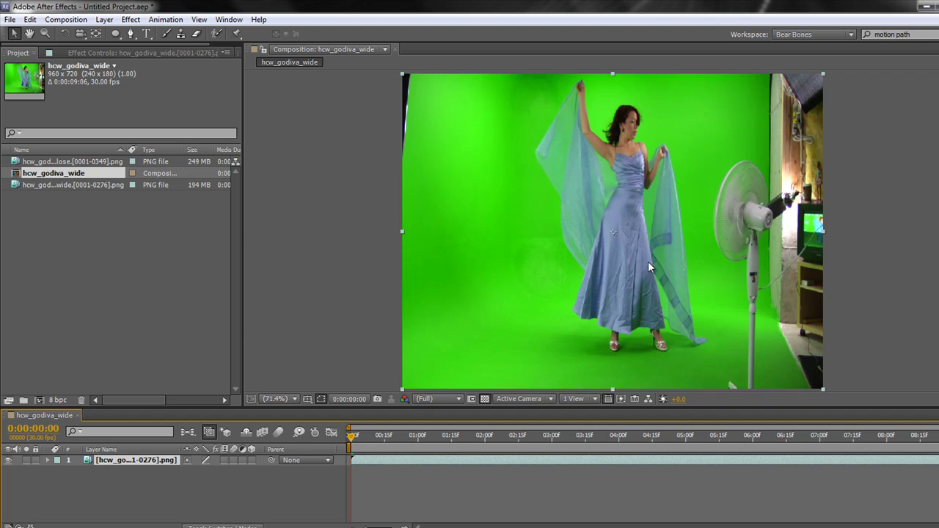
Draw a closed, curved Pen tool mask loosely around the woman and her shawl, excluding the fan and set edges, and preview the clip.
scroll(622, 242, down, 1)
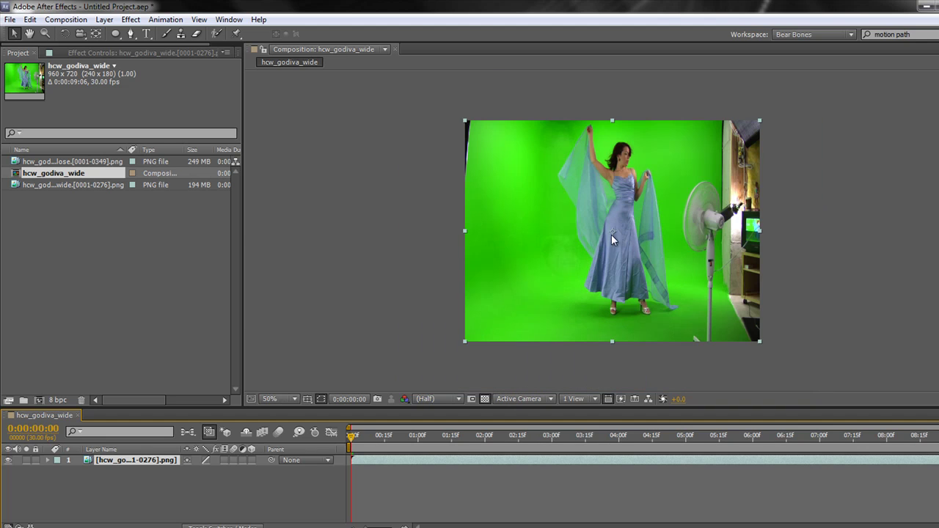
click(131, 33)
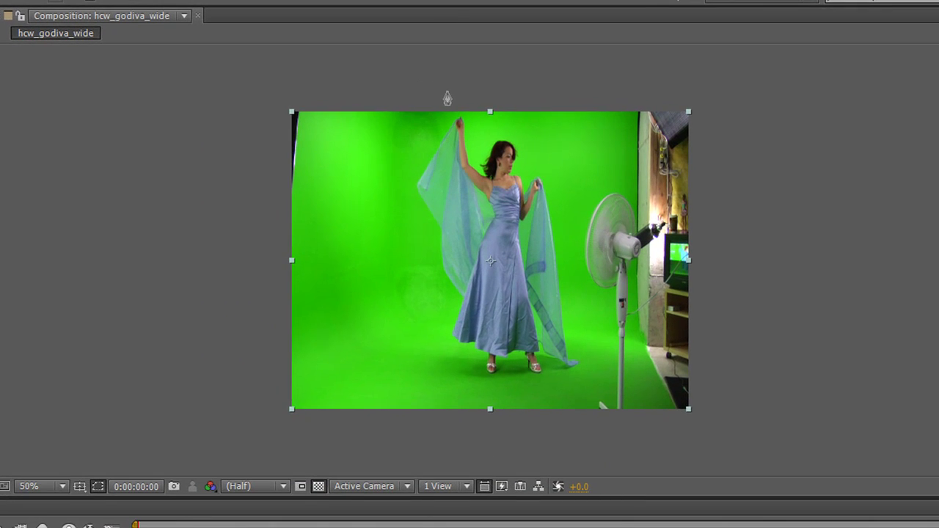
drag(447, 92, 458, 83)
drag(397, 167, 393, 180)
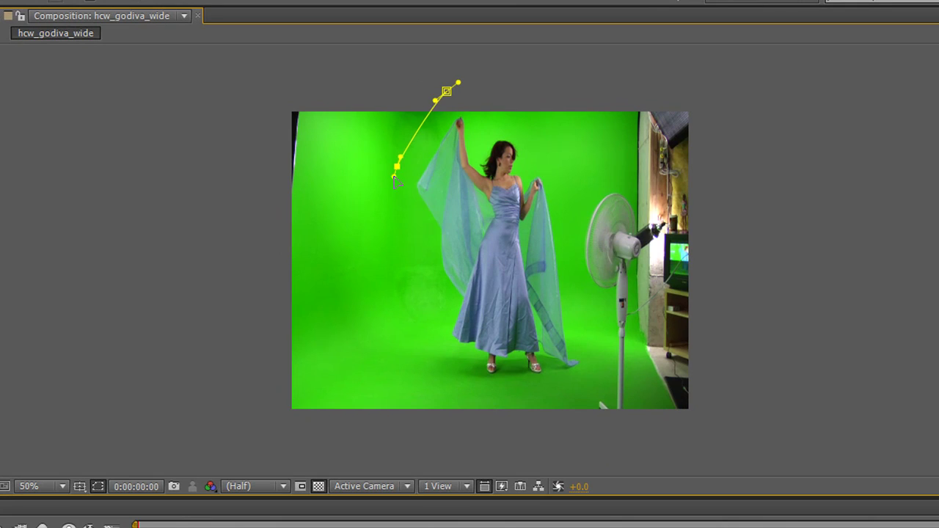
drag(400, 291, 409, 310)
drag(437, 390, 447, 400)
drag(521, 412, 535, 415)
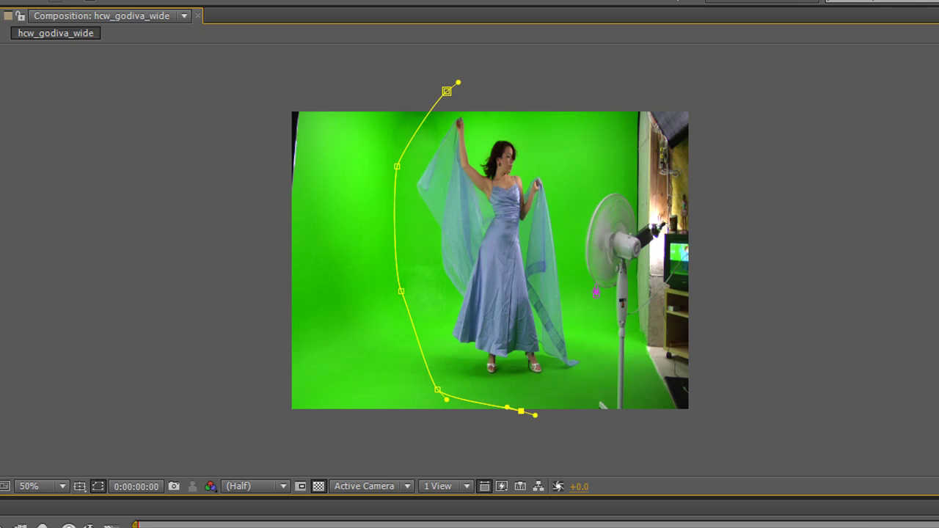
drag(595, 373, 601, 363)
drag(589, 310, 581, 300)
drag(571, 209, 578, 174)
drag(563, 120, 556, 112)
drag(446, 91, 410, 99)
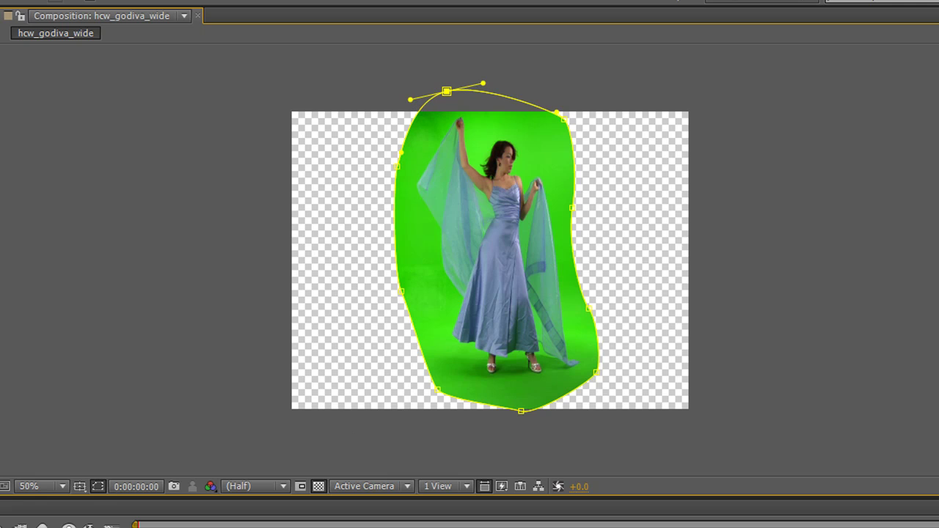
key(space)
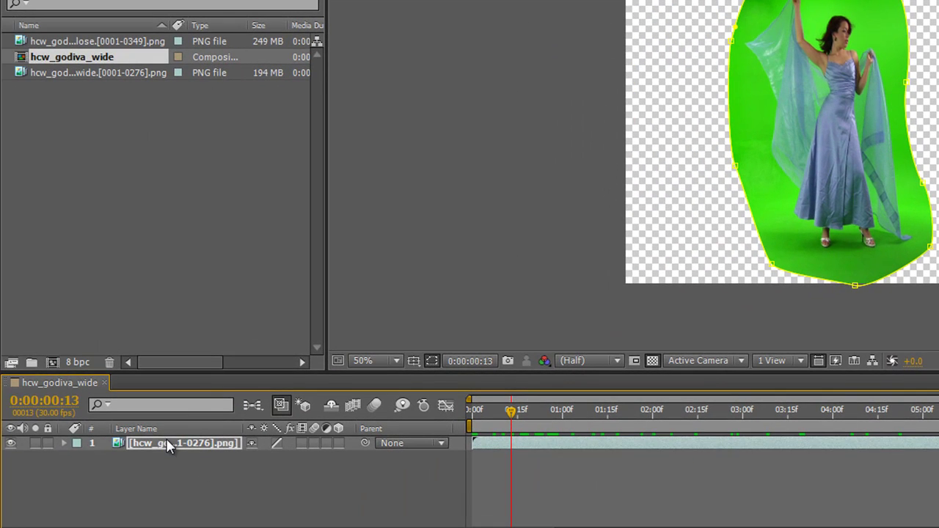
Reveal Mask 1's properties on the footage layer and increase its Mask Feather to soften the matte's edge.
click(168, 445)
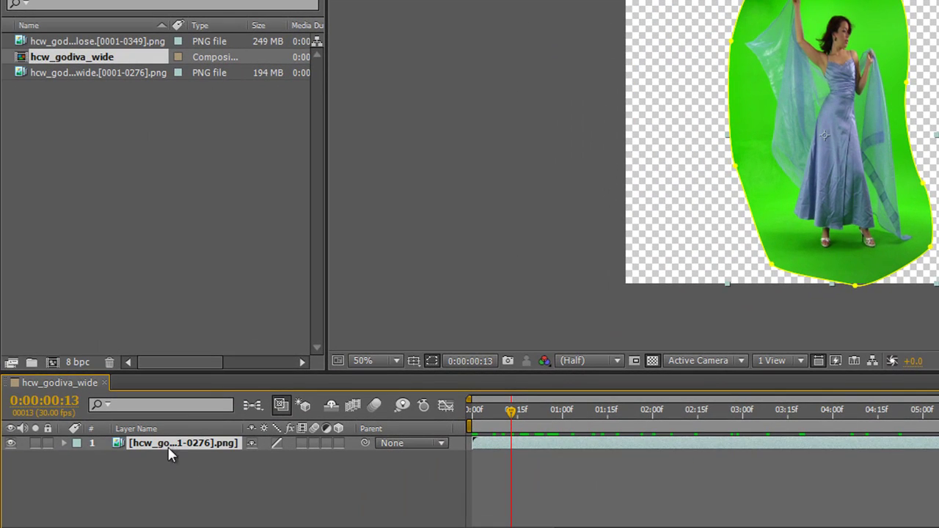
key(f)
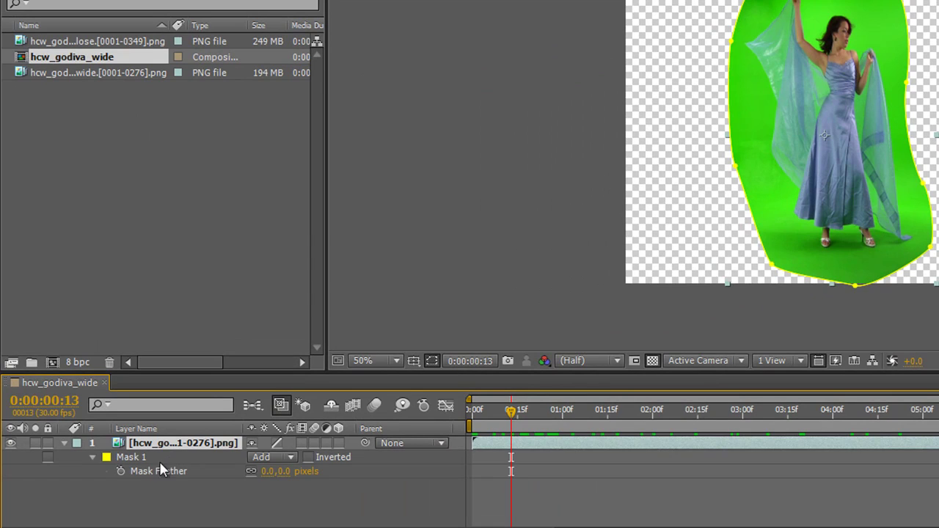
click(93, 456)
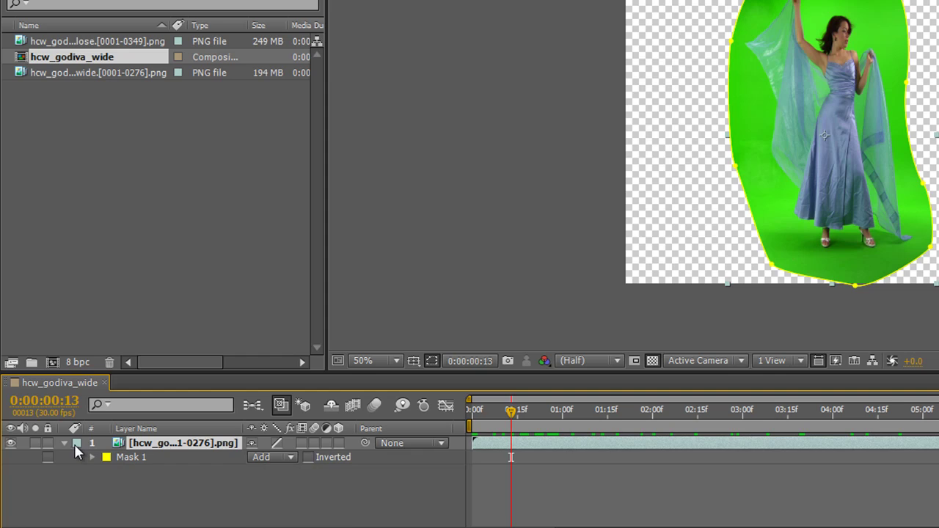
click(65, 444)
key(ctrl+Right)
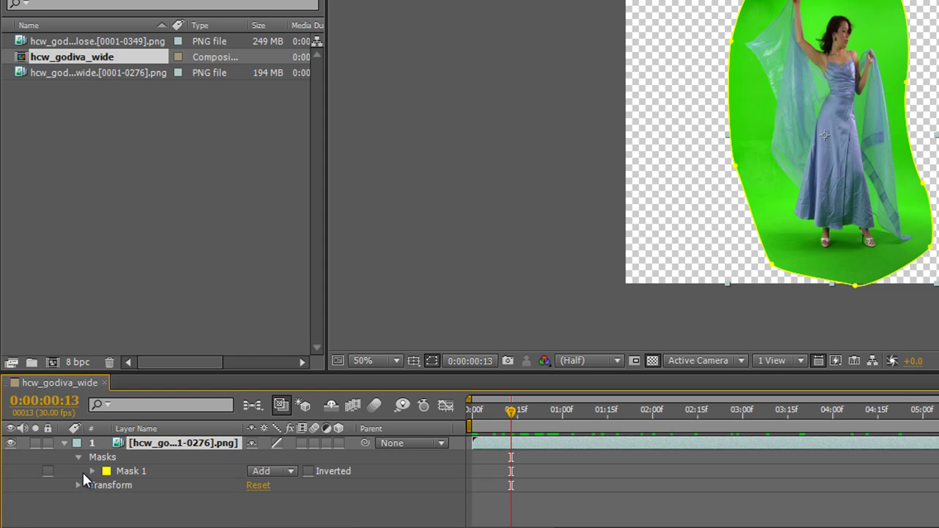
click(93, 471)
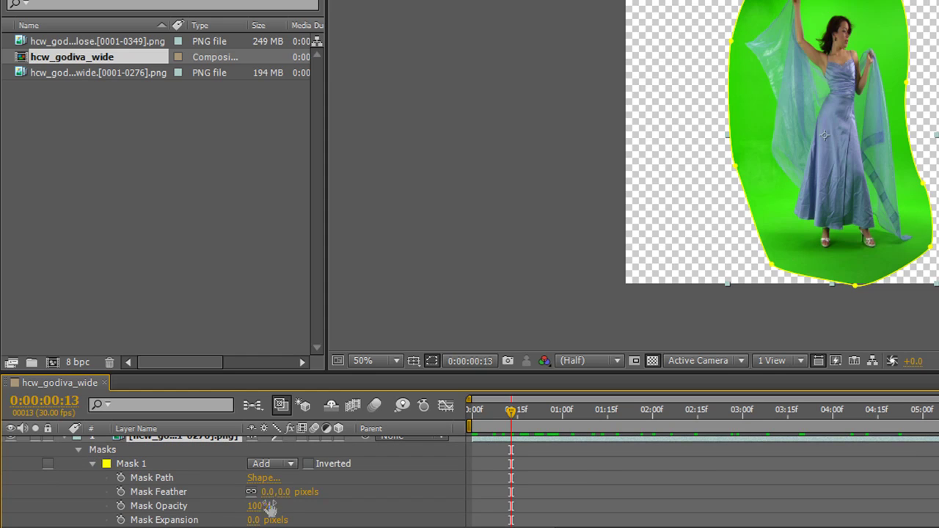
drag(283, 499, 314, 496)
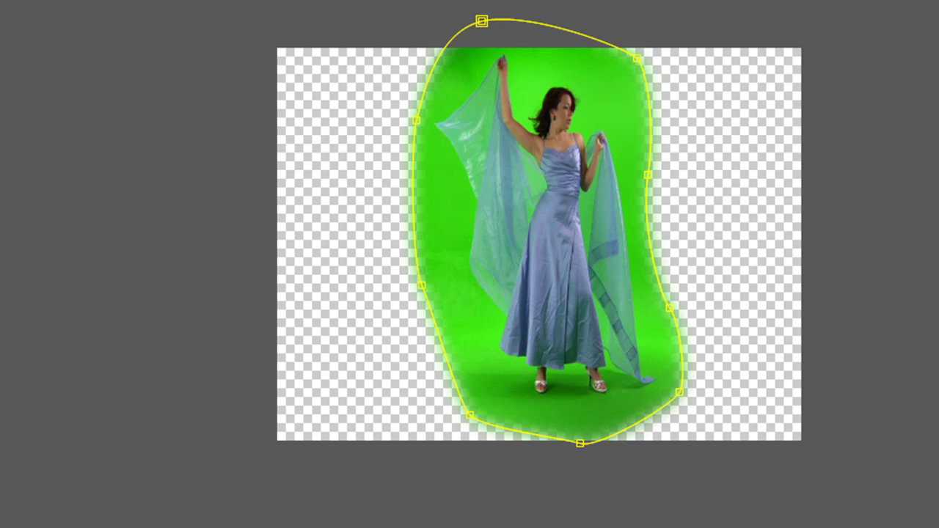
Nudge the mask points beside the shawl, near the feet and at the lower edge to refine the outline, and preview the clip.
click(414, 124)
drag(411, 121, 408, 119)
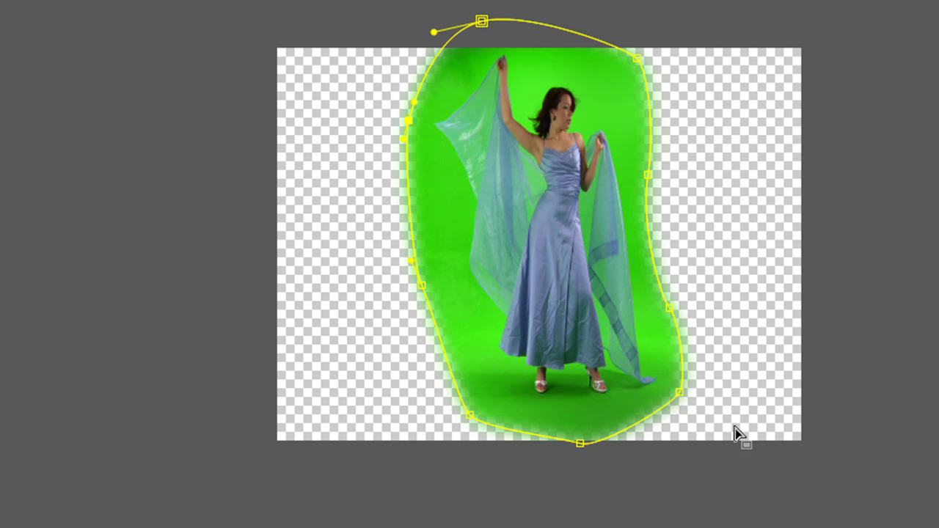
click(681, 392)
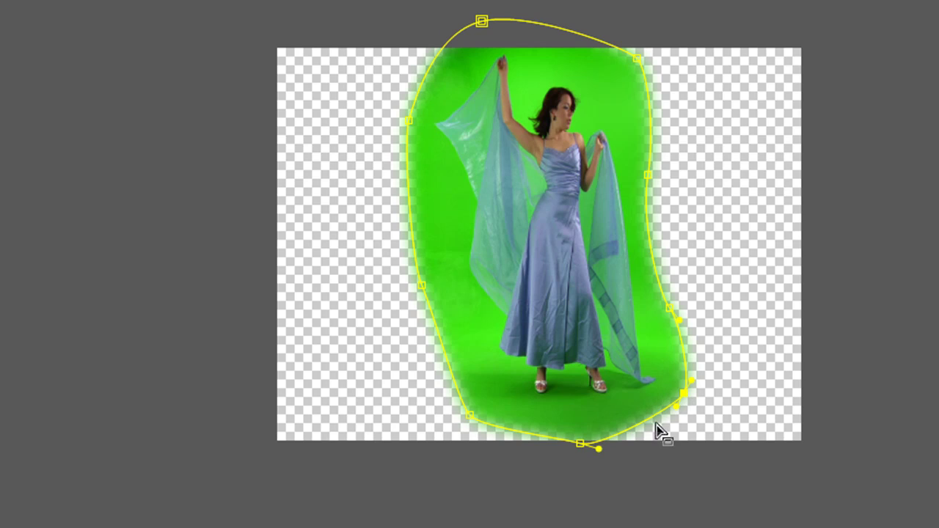
drag(580, 444, 577, 440)
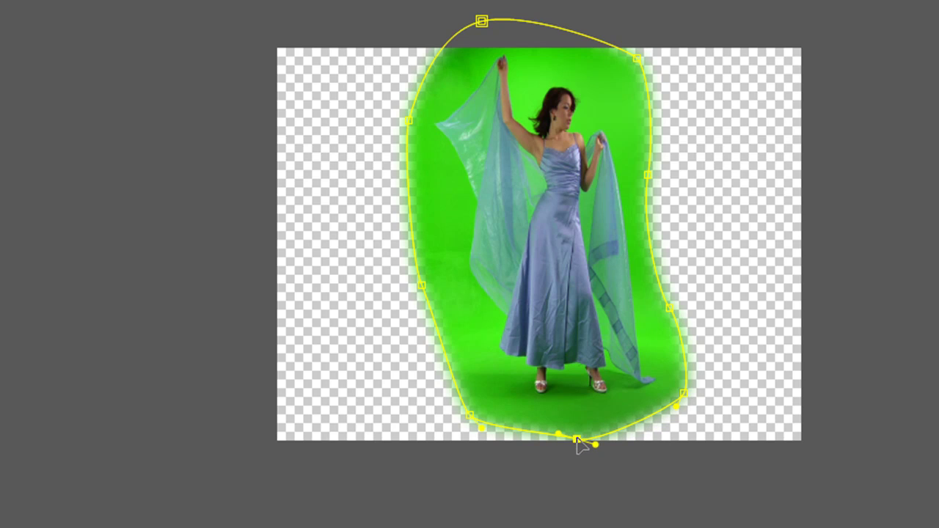
click(648, 175)
drag(648, 175, 645, 174)
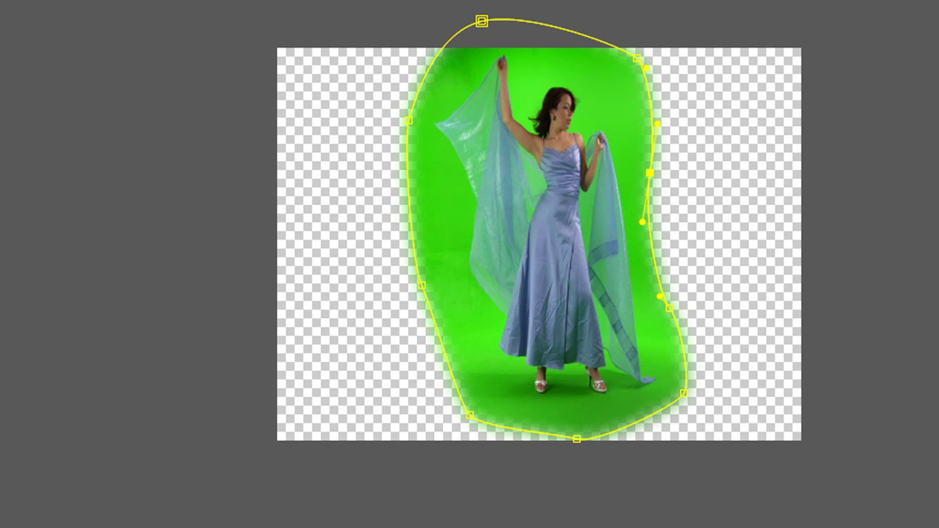
key(space)
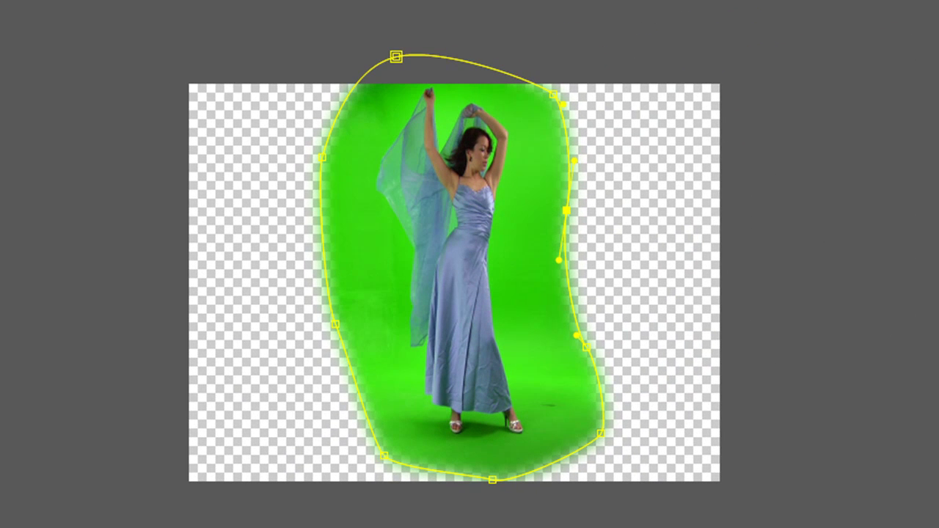
Adjust Mask 1's points and curve handles by the feet, beside the dress and at the upper corner to smooth the matte outline.
click(600, 434)
double_click(600, 434)
mouse_move(600, 440)
mouse_down()
mouse_move(674, 440)
mouse_move(572, 435)
mouse_move(627, 438)
mouse_move(602, 437)
mouse_move(601, 458)
mouse_up()
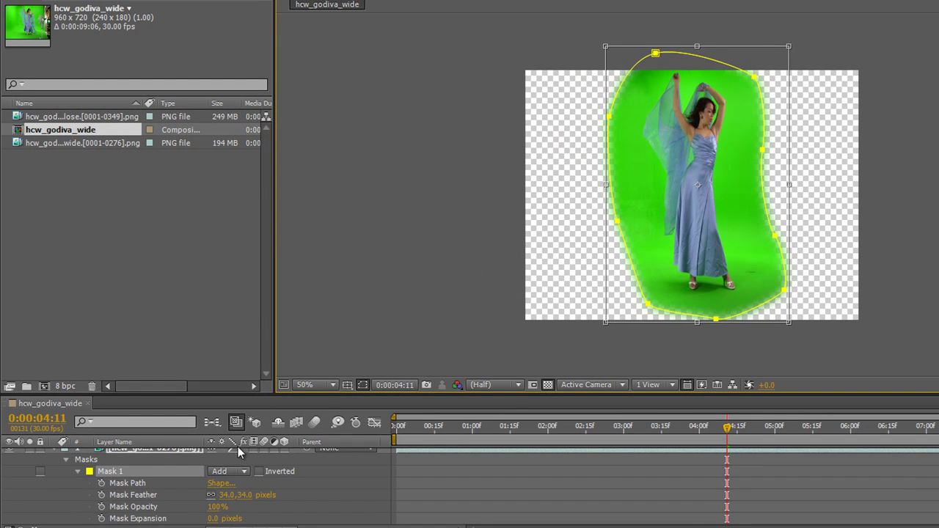
click(130, 455)
click(121, 472)
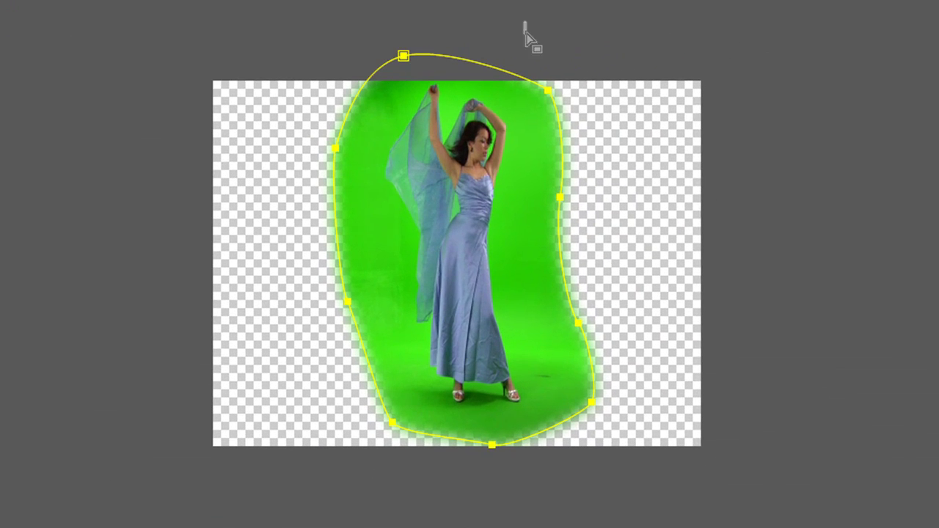
drag(735, 39, 765, 125)
mouse_move(547, 108)
mouse_down()
mouse_move(570, 73)
mouse_move(563, 64)
mouse_move(541, 110)
mouse_move(546, 95)
mouse_up()
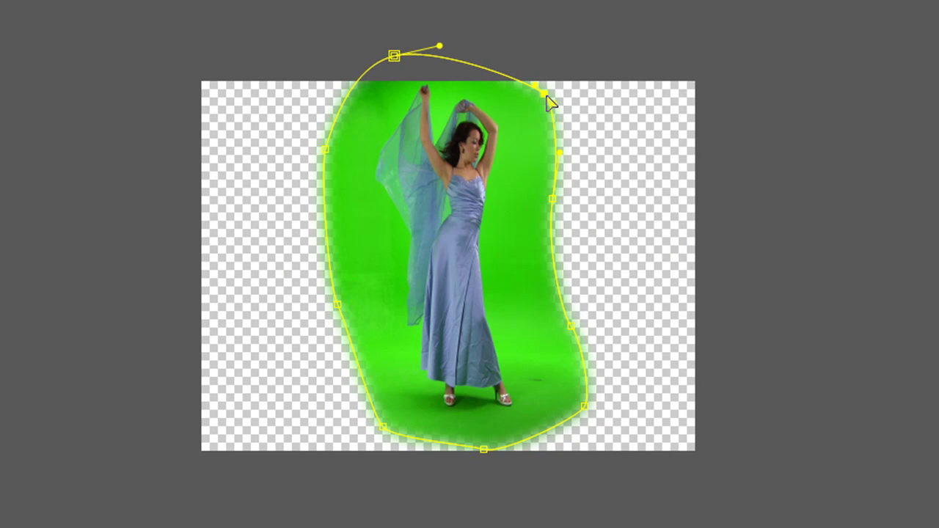
drag(526, 60, 593, 432)
mouse_move(572, 323)
mouse_down()
mouse_move(591, 332)
mouse_move(563, 326)
mouse_move(572, 329)
mouse_up()
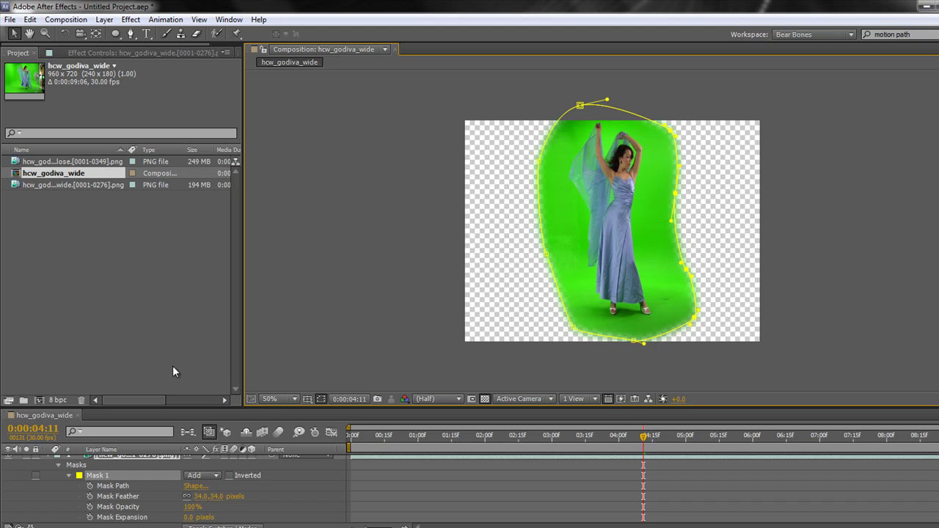
Rename the hcw_godiva_wide composition G-Wide Garbage MAtte and nest it inside a new composition.
click(12, 451)
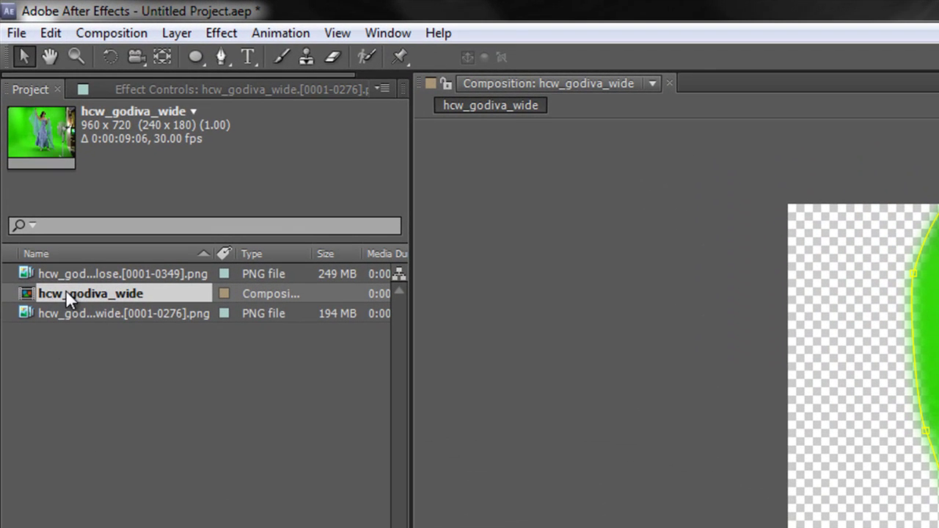
click(101, 295)
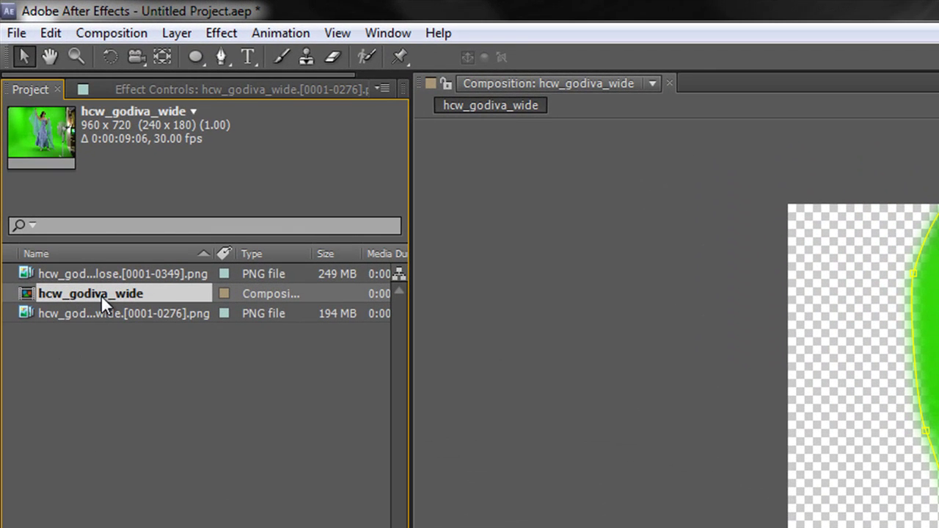
key(Return)
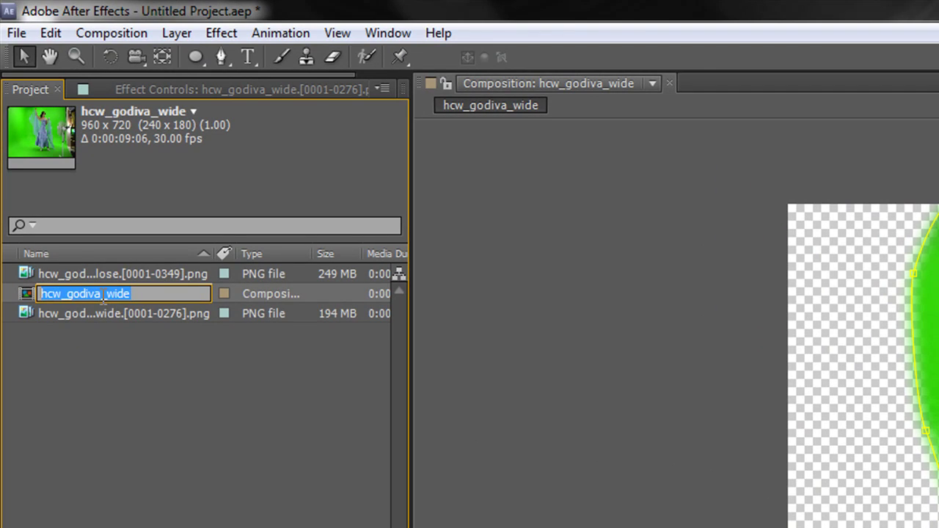
text(G-)
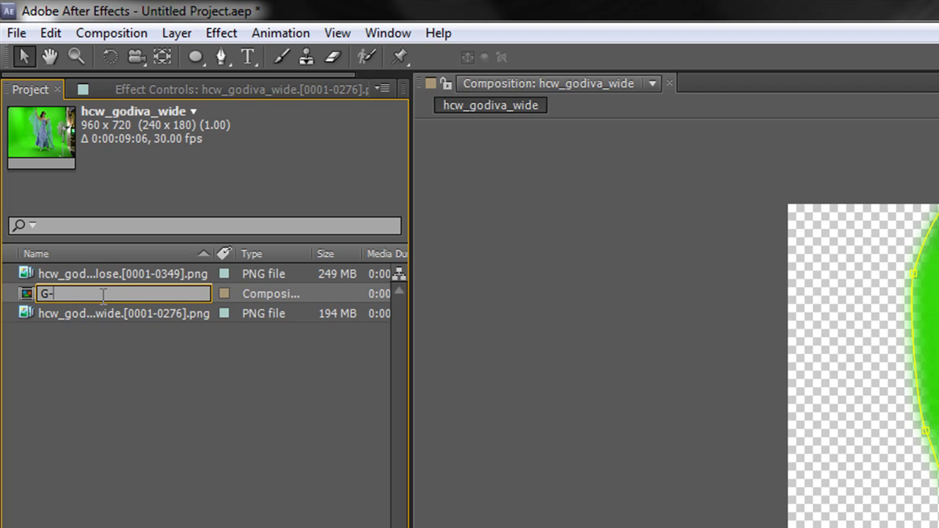
text(Wide Garbage MAtte)
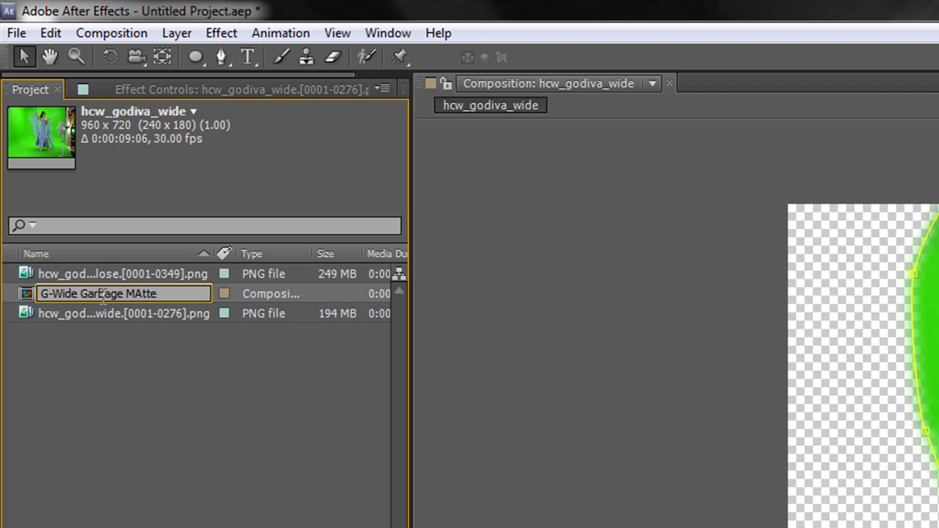
key(Return)
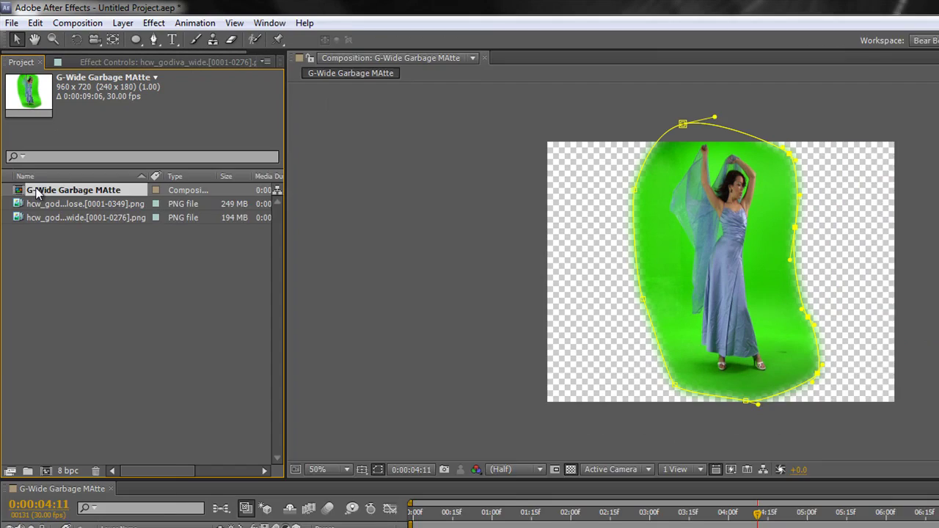
drag(38, 194, 45, 470)
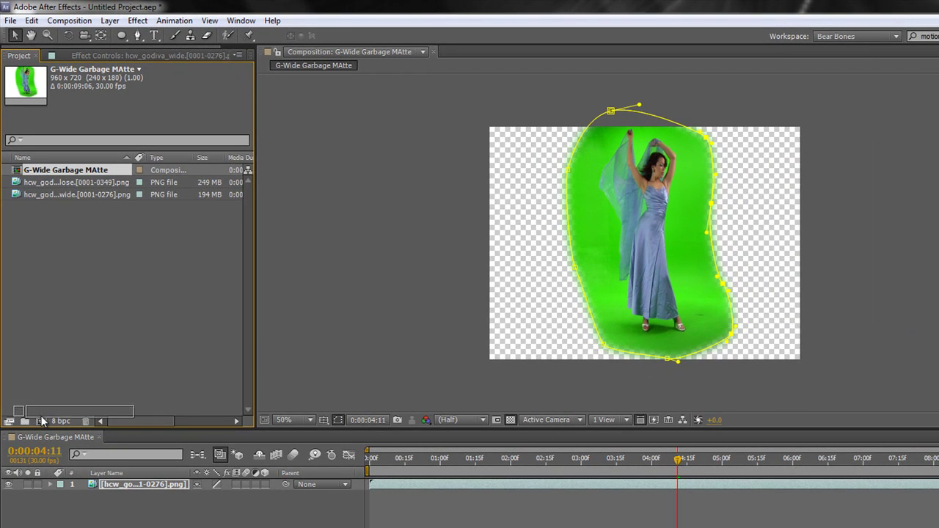
drag(42, 420, 42, 421)
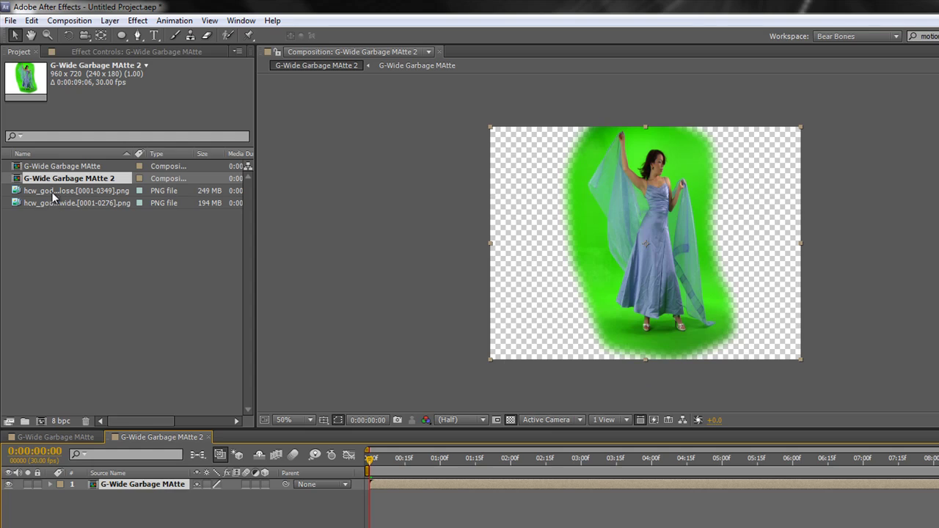
Delete the G-Wide Garbage MAtte and G-Wide Garbage MAtte 2 compositions and the hcw_godiva_wide footage from the project.
click(64, 168)
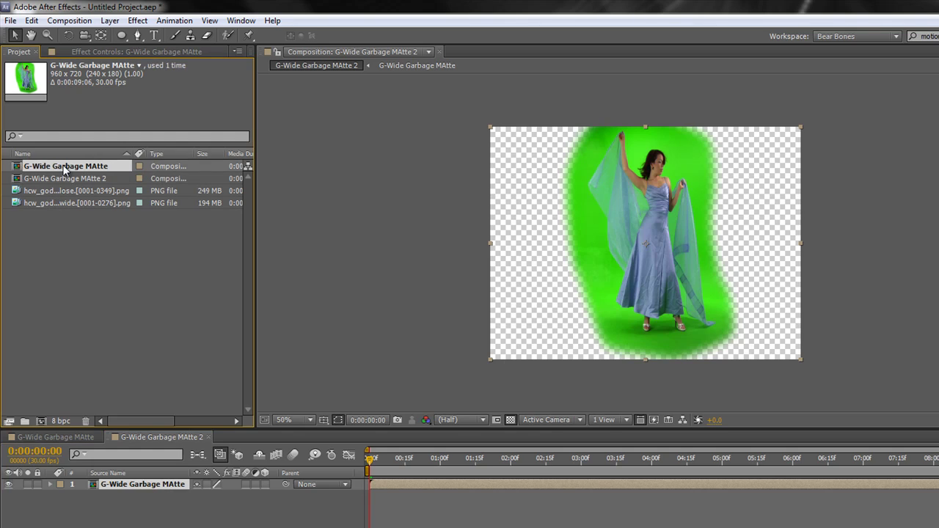
key(Delete)
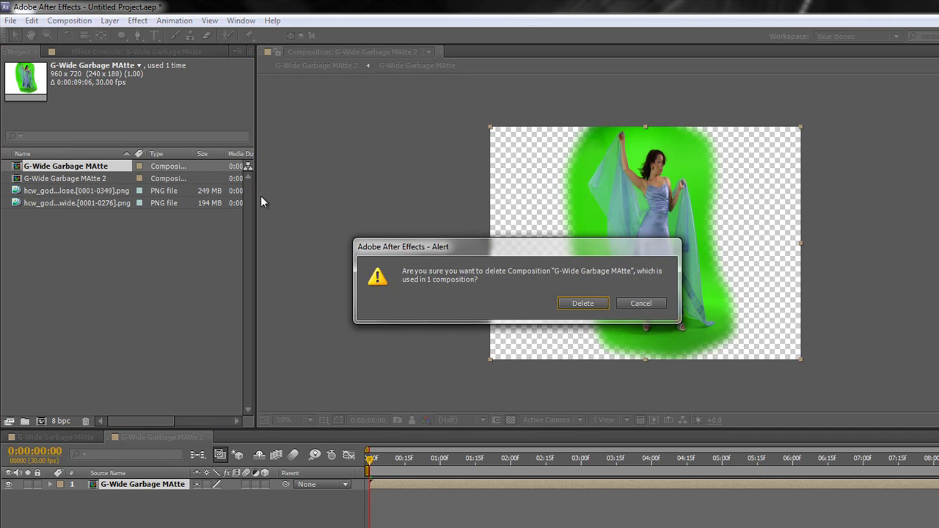
click(594, 304)
click(103, 165)
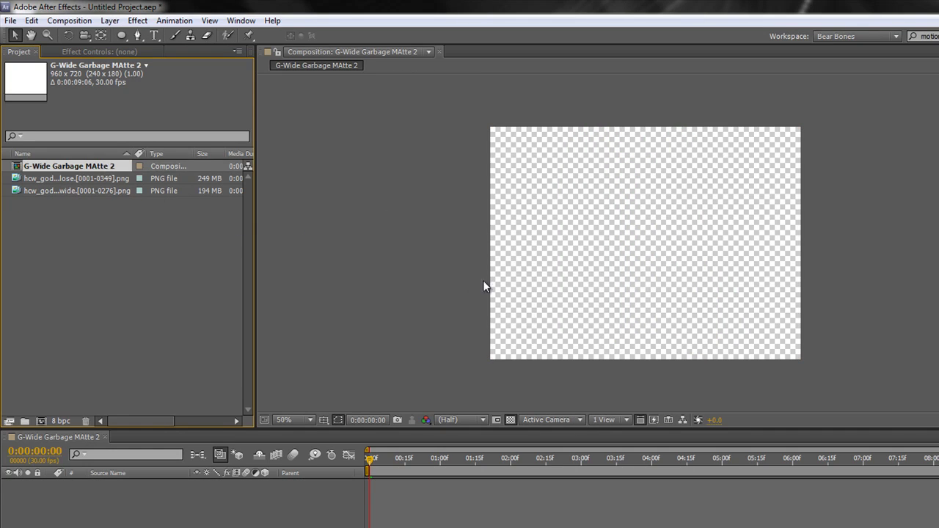
key(Delete)
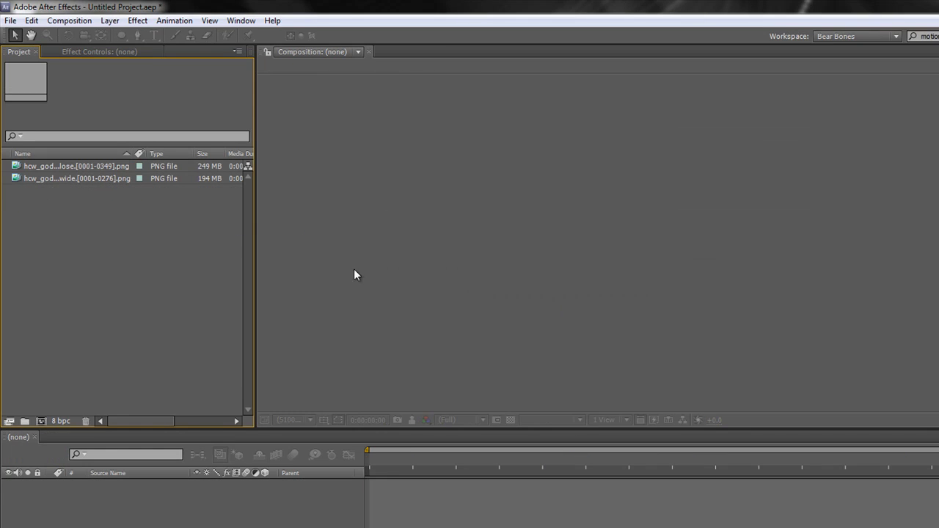
click(69, 179)
key(Delete)
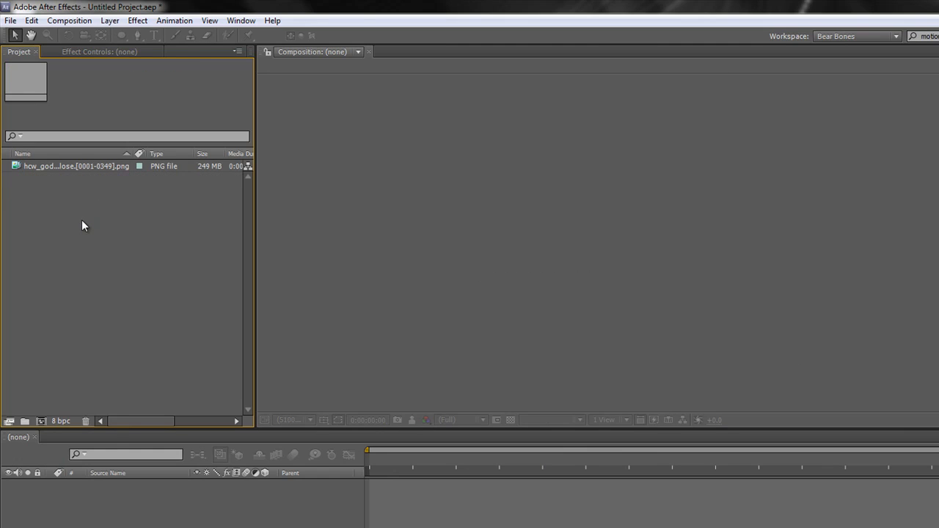
Create a new composition from the hcw_godiva_close footage, preview the clip and park the playhead at 0:00:00:07.
click(37, 171)
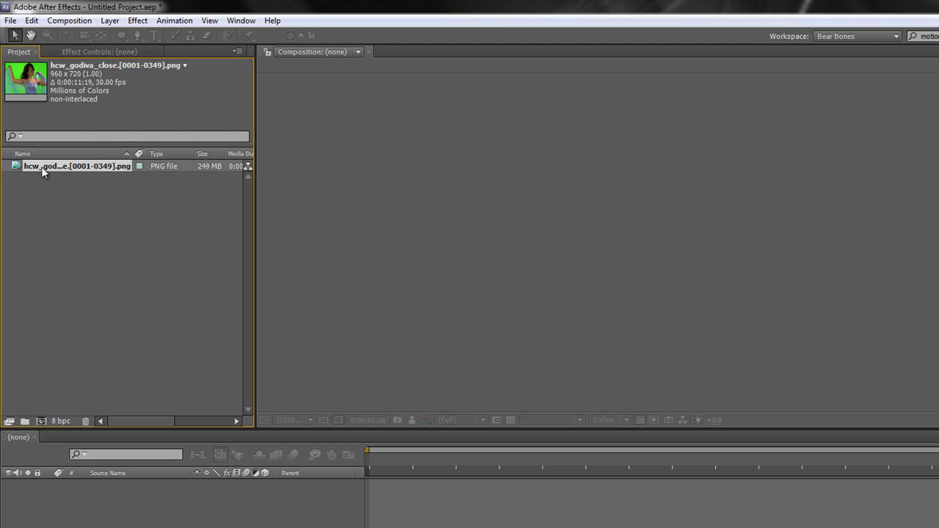
drag(16, 169, 38, 420)
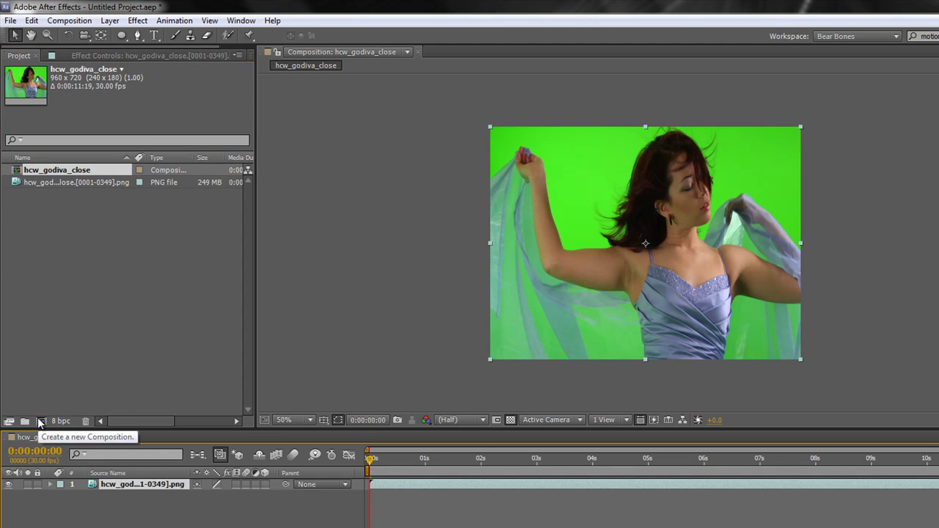
drag(371, 461, 315, 454)
drag(421, 463, 241, 492)
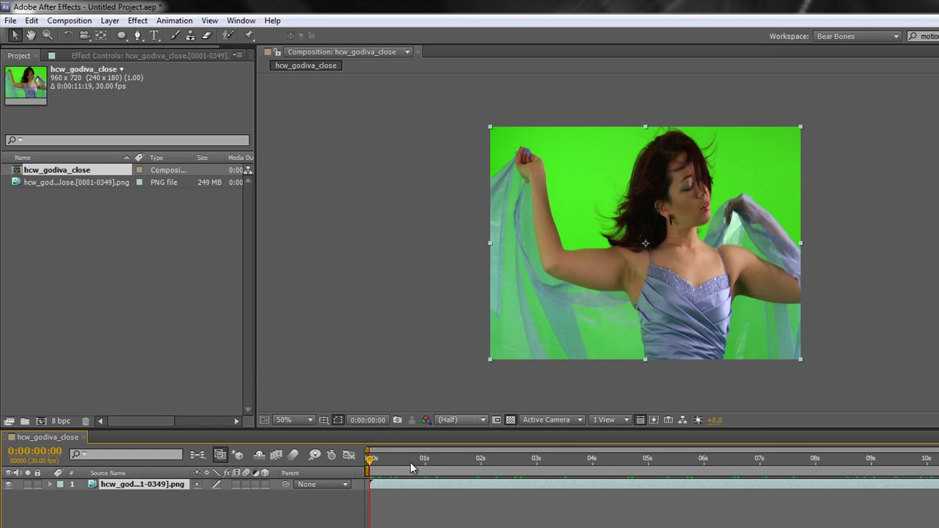
drag(370, 460, 382, 438)
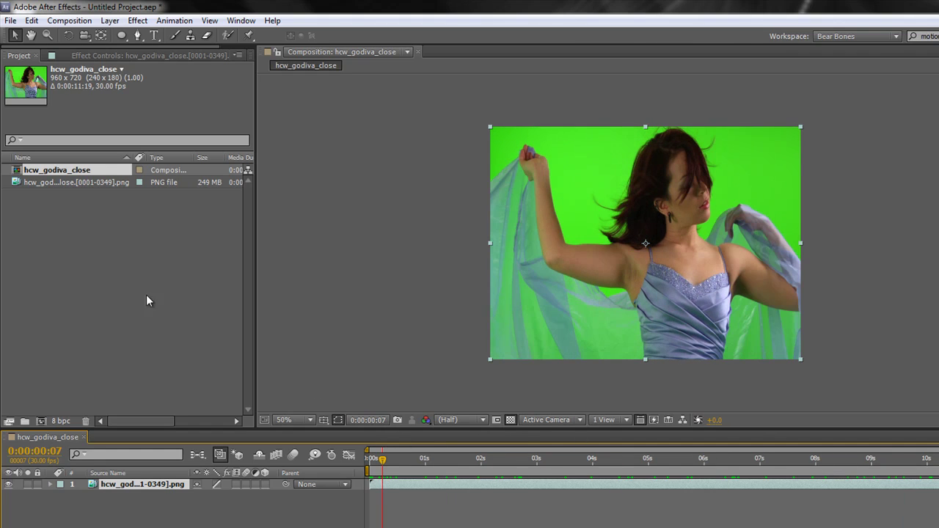
Rename the hcw_godiva_close PNG sequence as G-Diva Start and deselect its layer in the timeline.
click(60, 181)
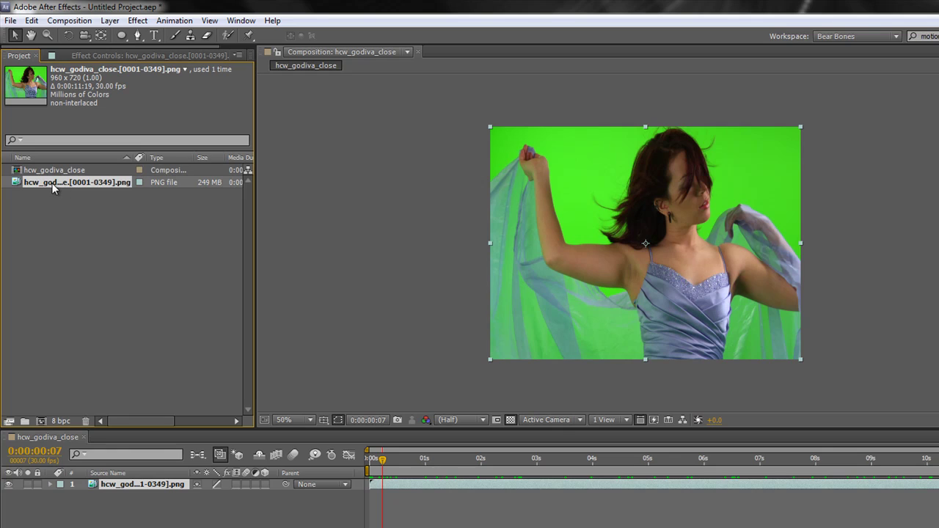
key(Return)
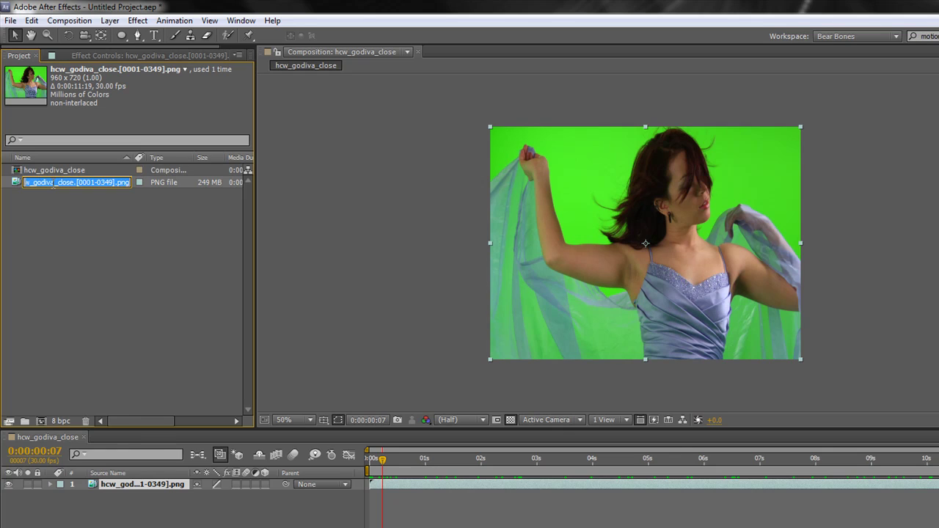
text(G-Diva)
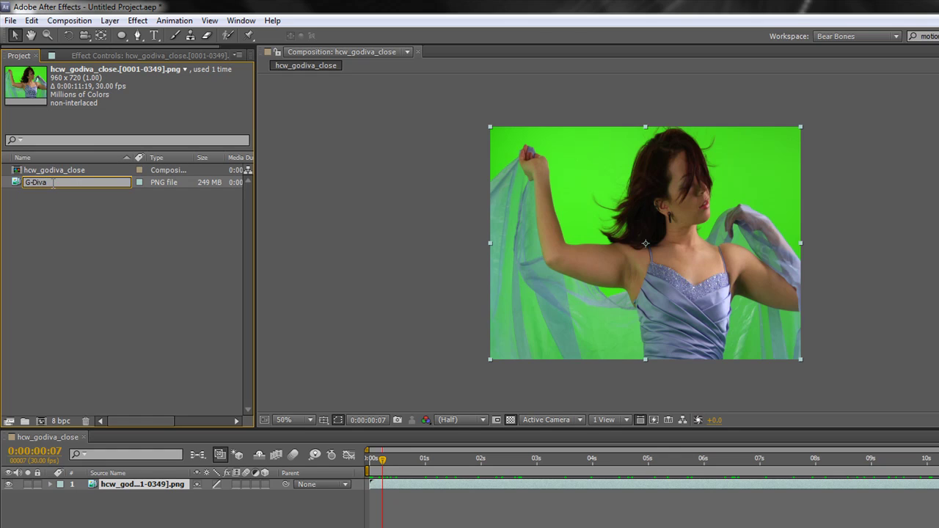
text( Start)
key(Return)
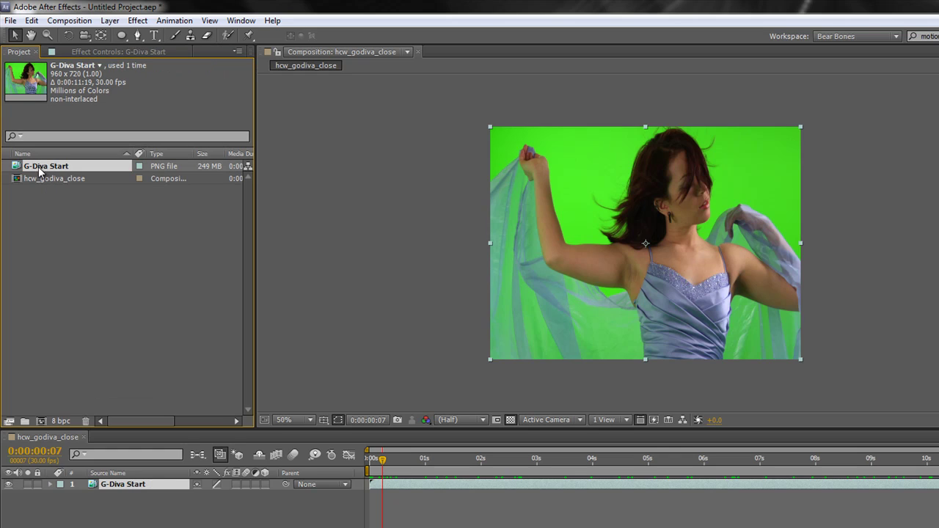
key(ctrl+shift+a)
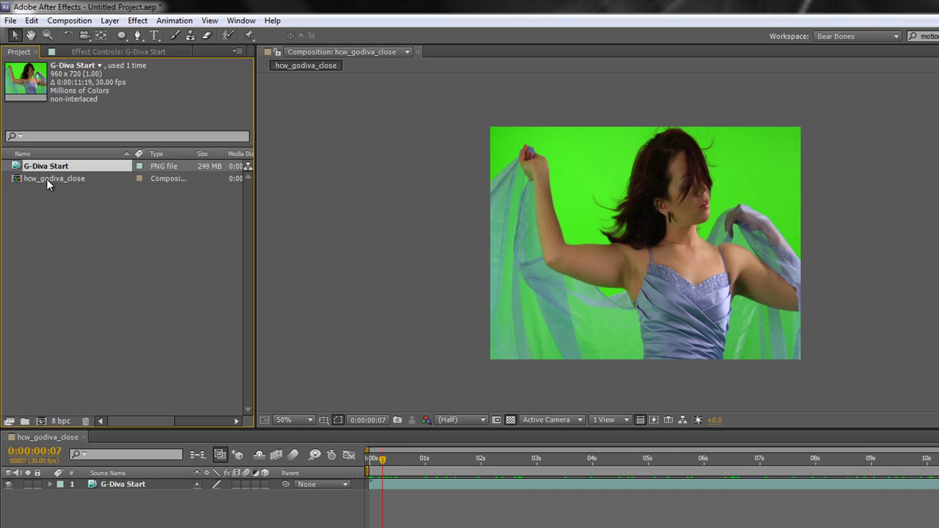
Rename the hcw_godiva_close composition as Layered Comp.
click(49, 184)
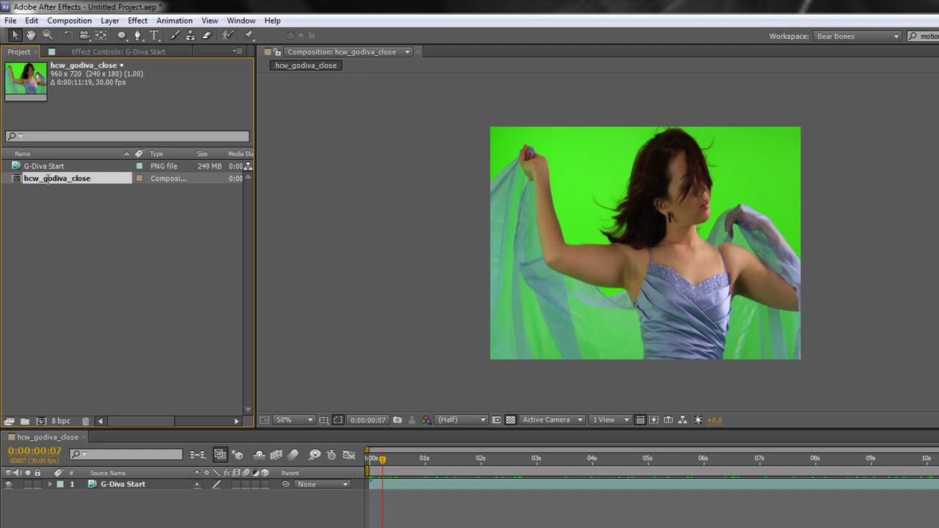
key(Return)
key(BackSpace)
text(La)
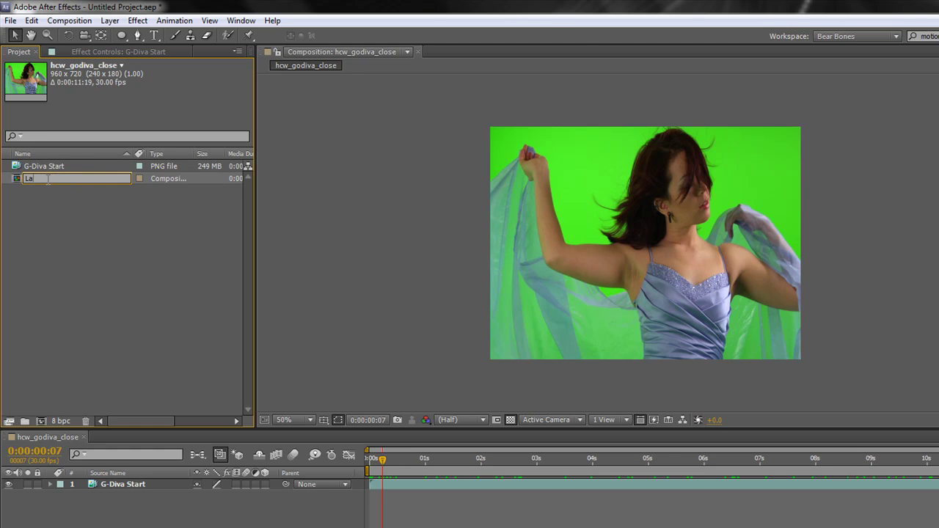
text(yered Comp)
key(Return)
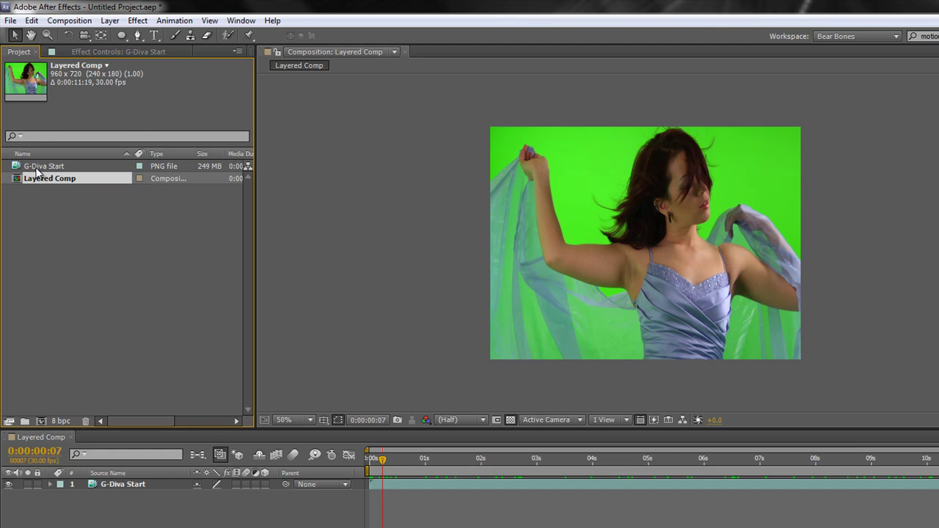
Rename the G-Diva Start layer in Layered Comp as Skin.
click(125, 490)
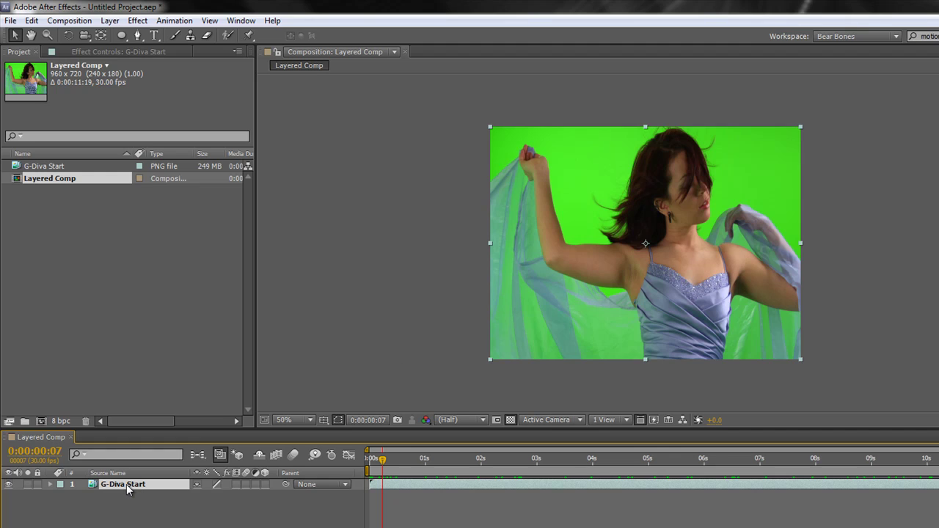
key(Return)
text(Skin)
key(Return)
Apply the Keylight (1.2) keying effect to the Skin layer and look over its View output modes.
click(311, 419)
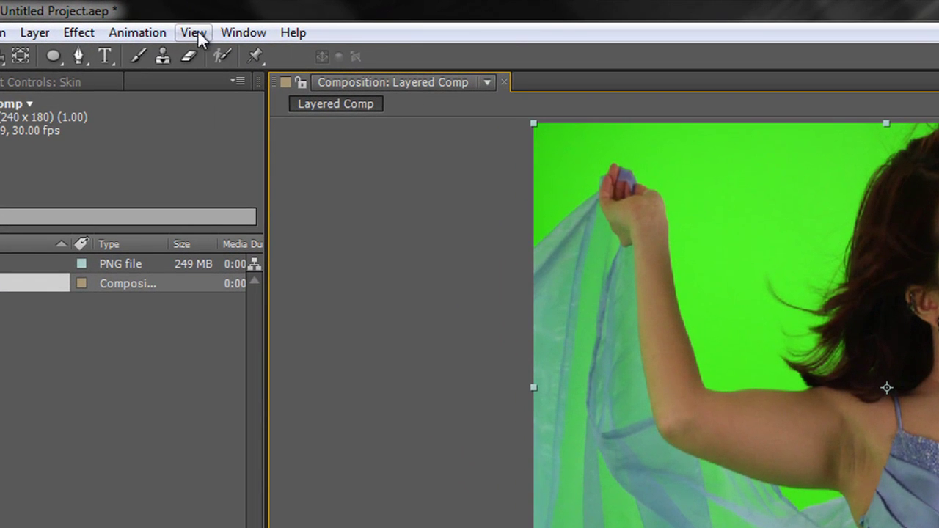
click(86, 35)
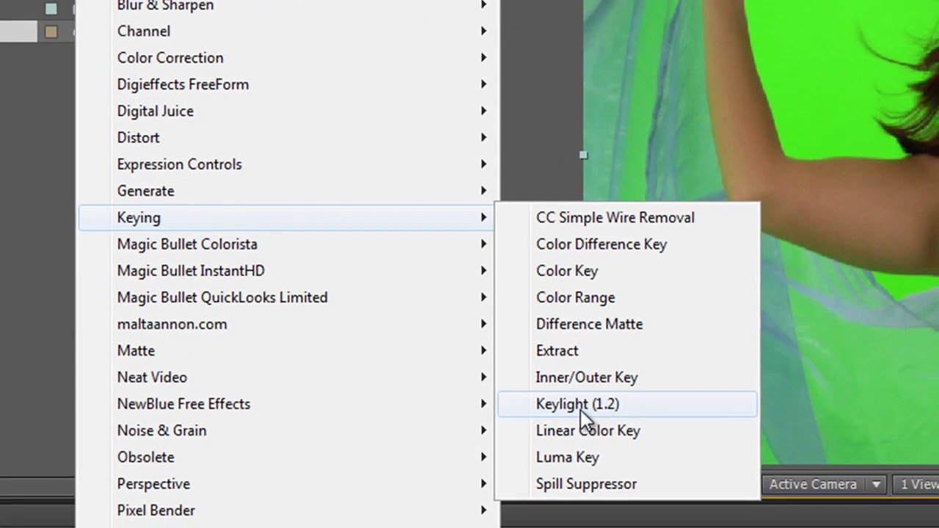
click(586, 412)
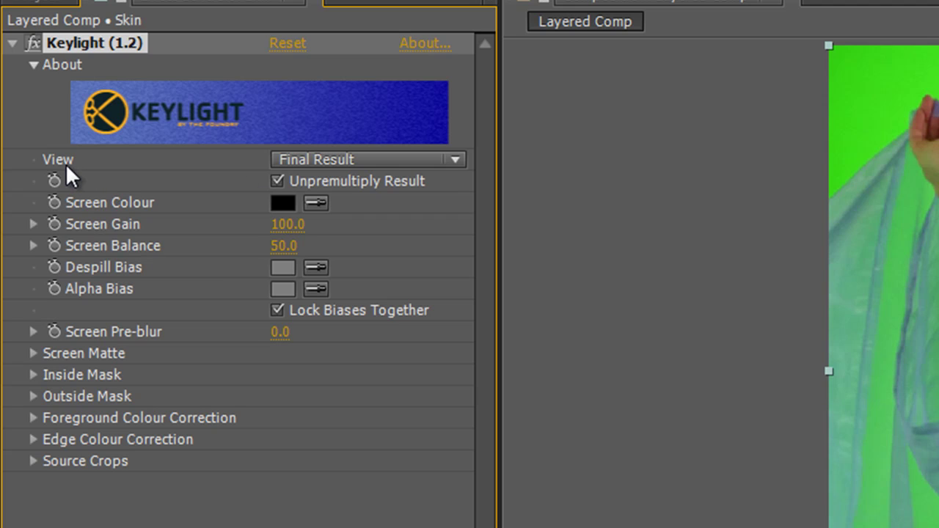
click(453, 161)
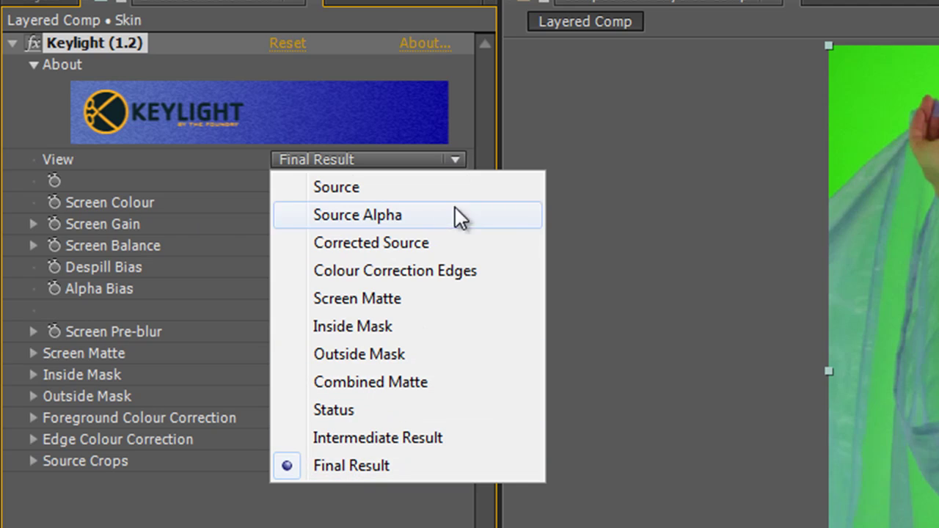
click(624, 169)
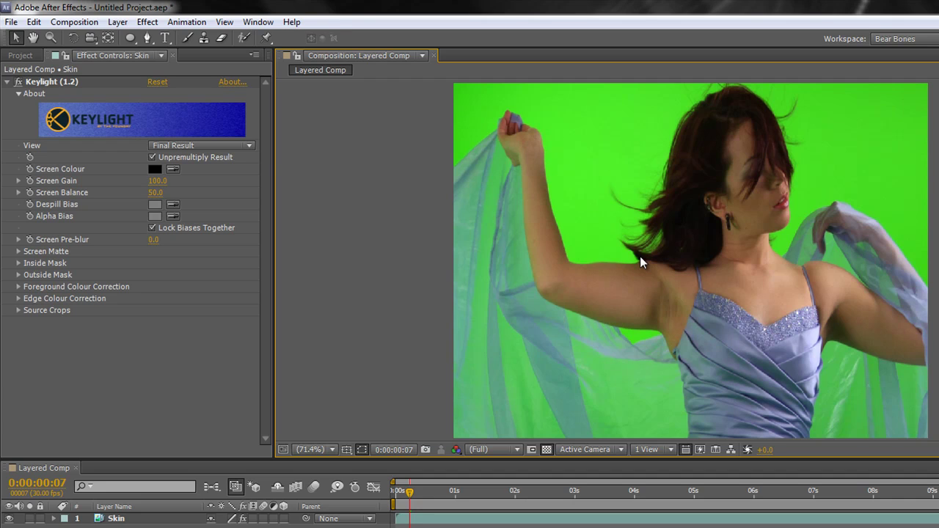
Sample the green backdrop between the raised arm and the hair as Keylight's Screen Colour, with the whole frame fitted in view.
click(176, 167)
scroll(663, 253, up, 3)
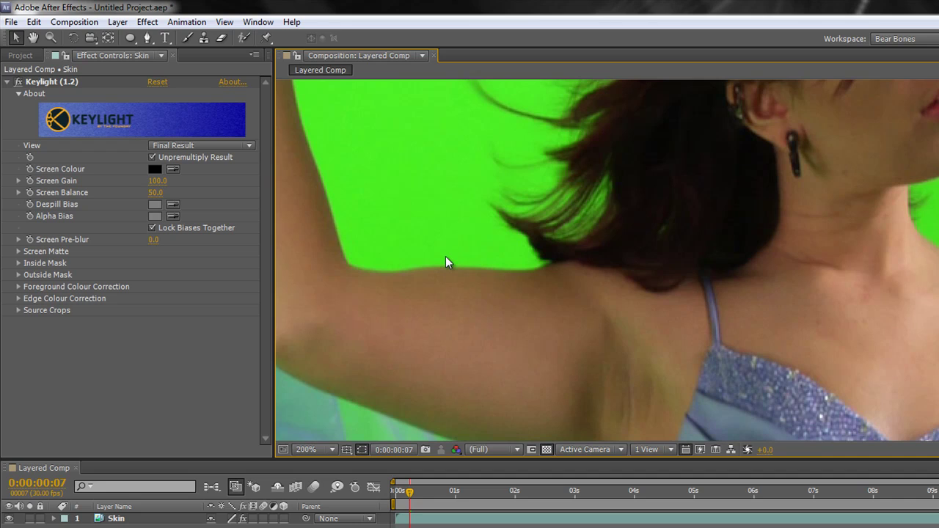
click(174, 169)
click(517, 259)
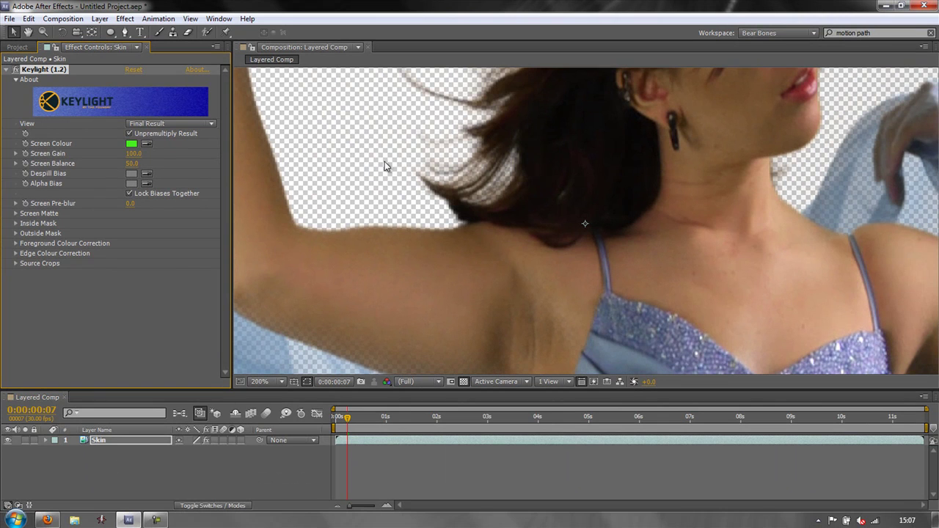
key(comma)
key(comma)
key(comma)
key(comma)
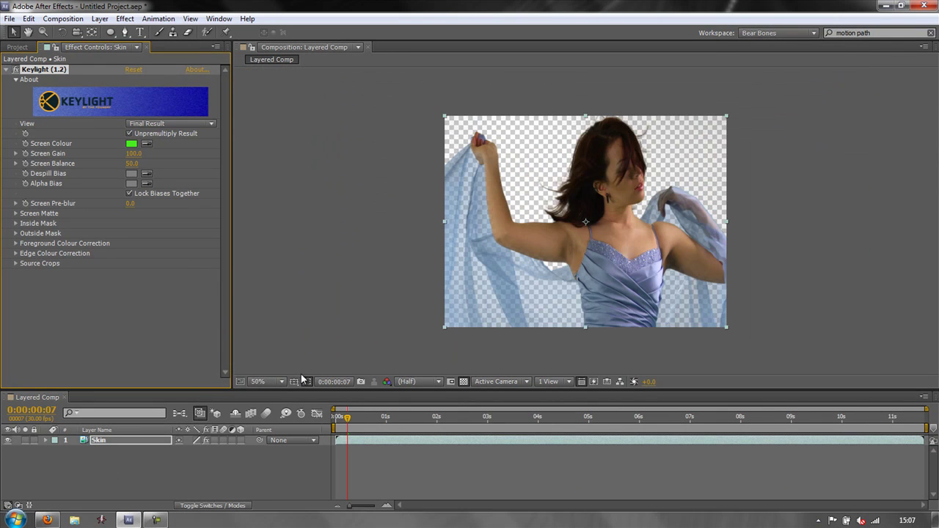
click(283, 381)
click(272, 171)
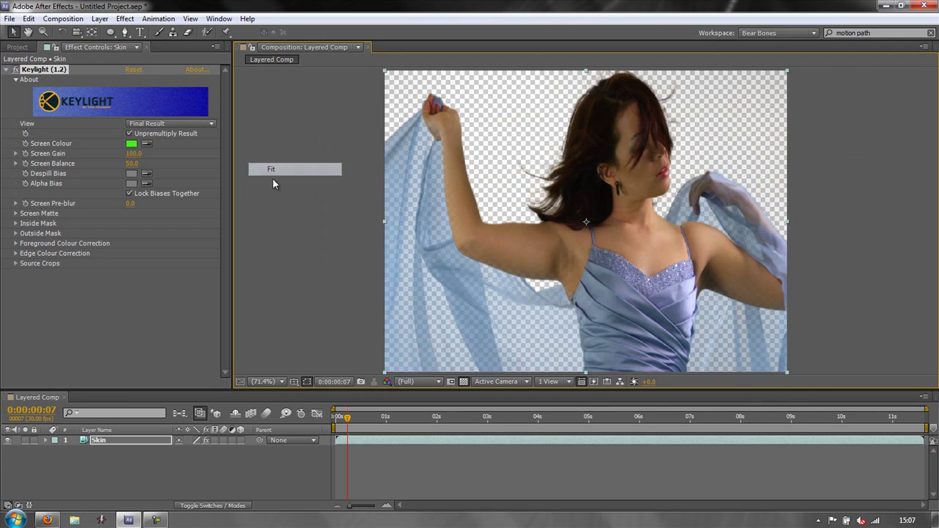
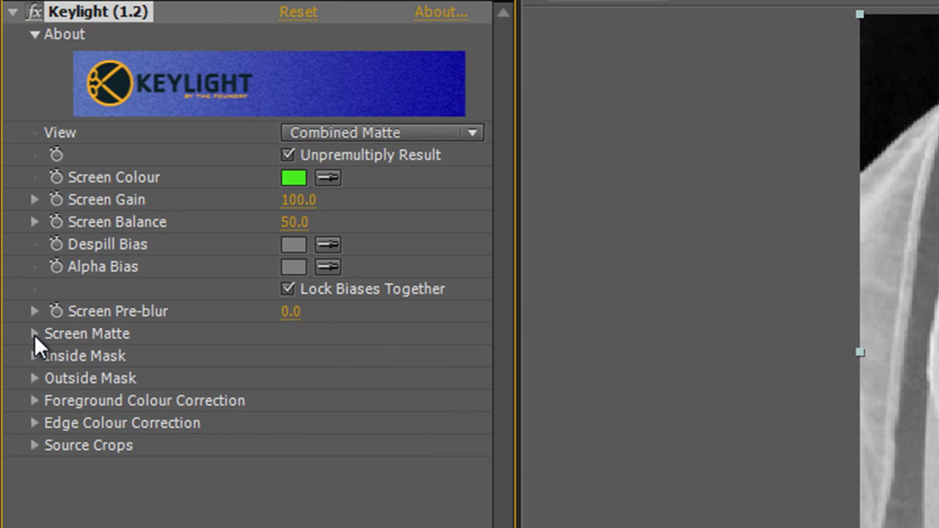
Raise Keylight's Screen Matte Clip Black to 9 to clean up the backdrop in the Combined Matte view.
click(34, 334)
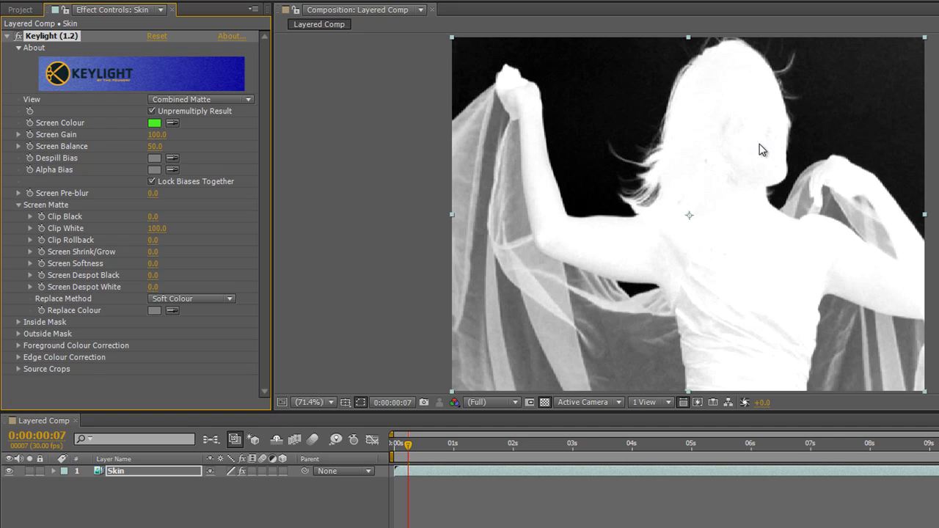
drag(153, 216, 167, 221)
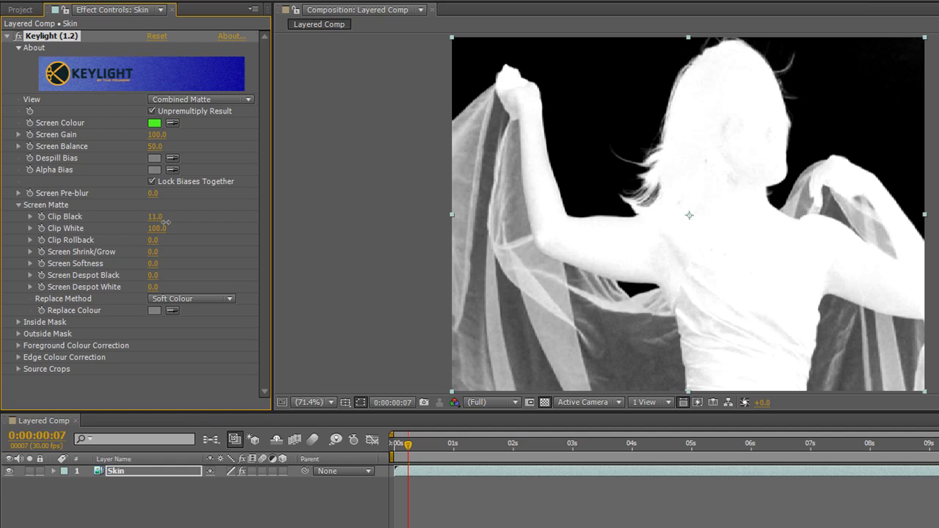
drag(167, 221, 159, 222)
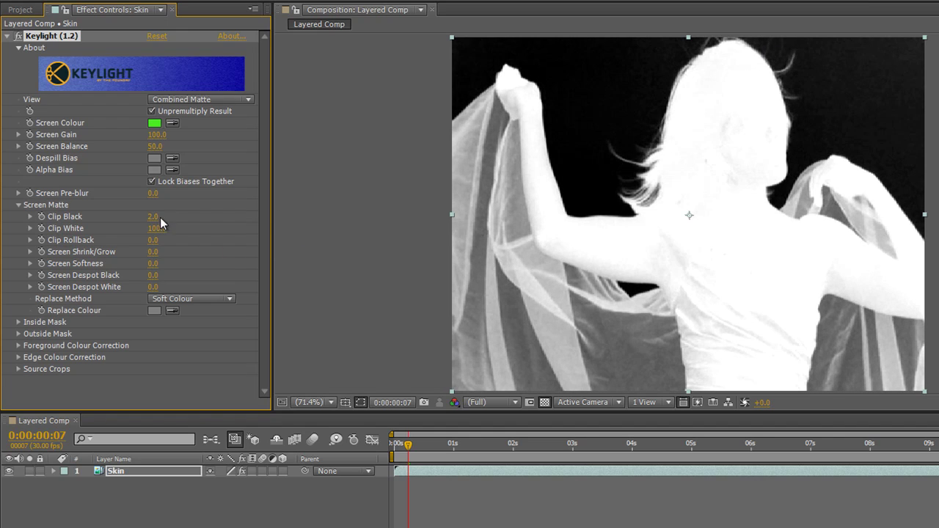
drag(154, 216, 159, 217)
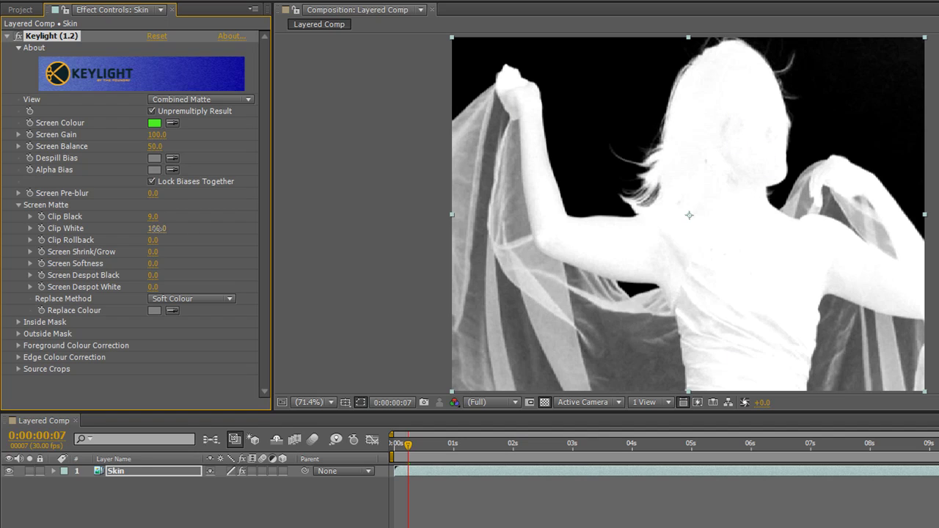
Set Keylight's Clip White to 83 to solidify the subject, and switch the effect's View to Final Result.
drag(156, 228, 146, 228)
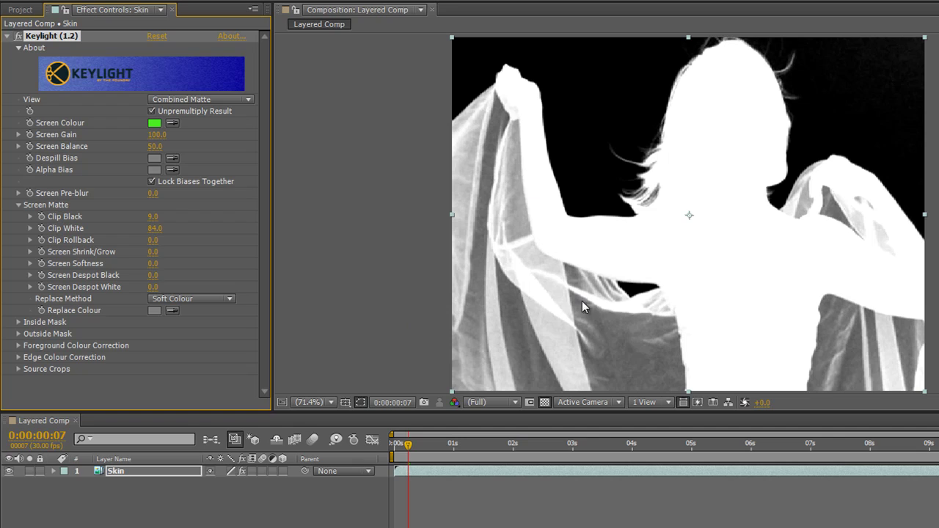
click(154, 229)
drag(154, 229, 150, 228)
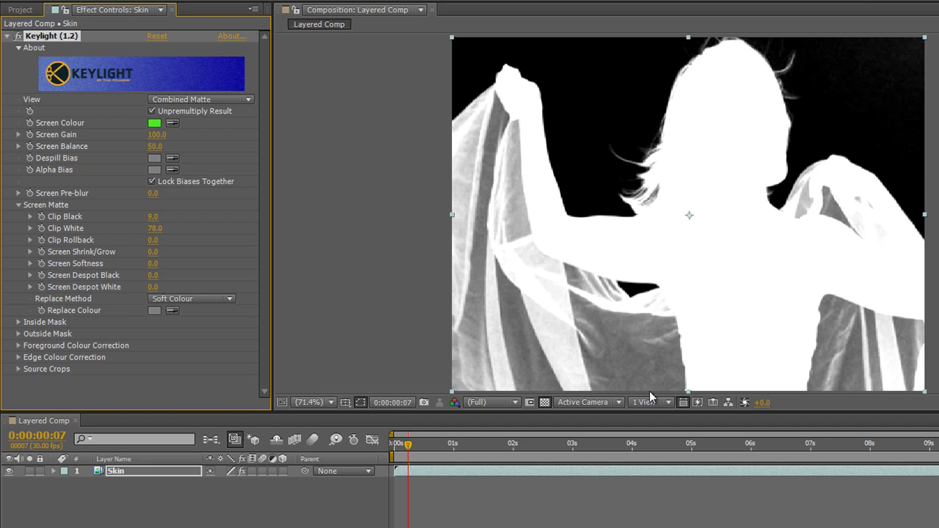
drag(154, 228, 179, 234)
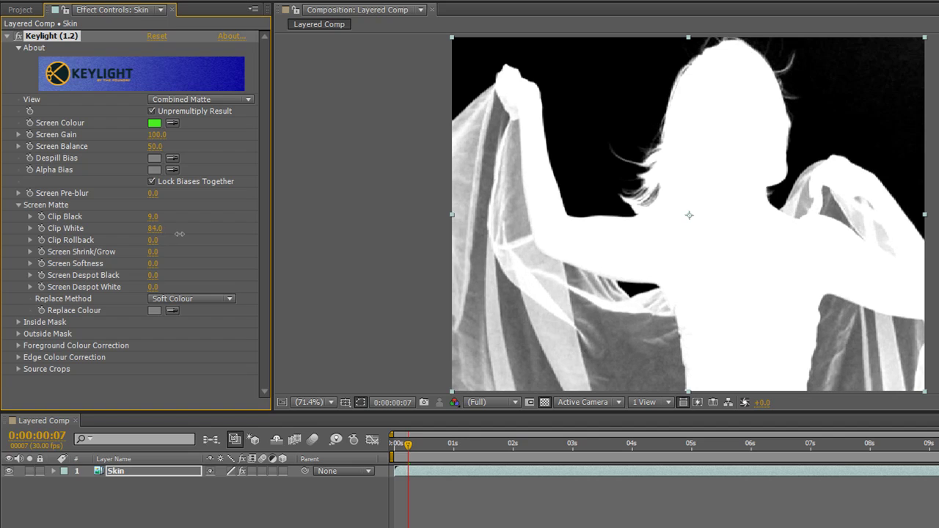
click(249, 101)
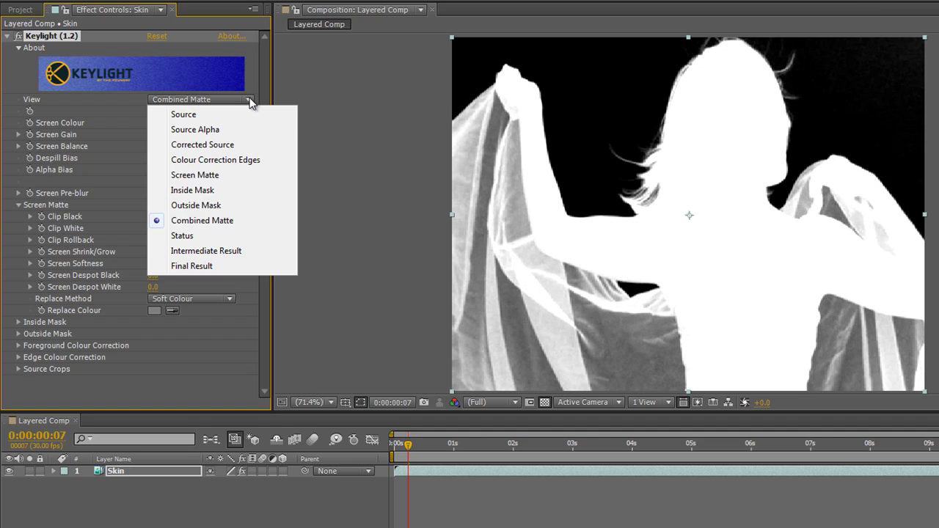
click(193, 266)
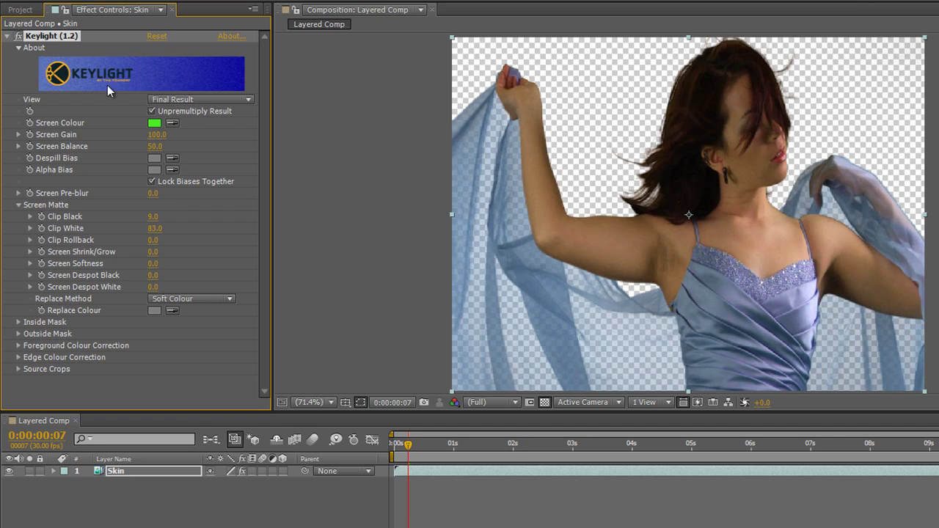
Import Photo159.jpg from the Assets folder and place it beneath the Skin layer in Layered Comp.
click(22, 10)
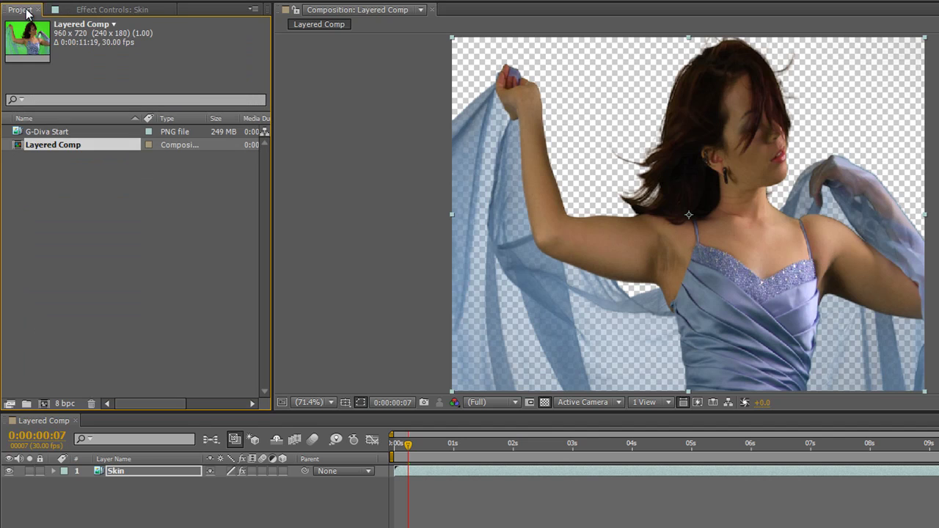
double_click(42, 251)
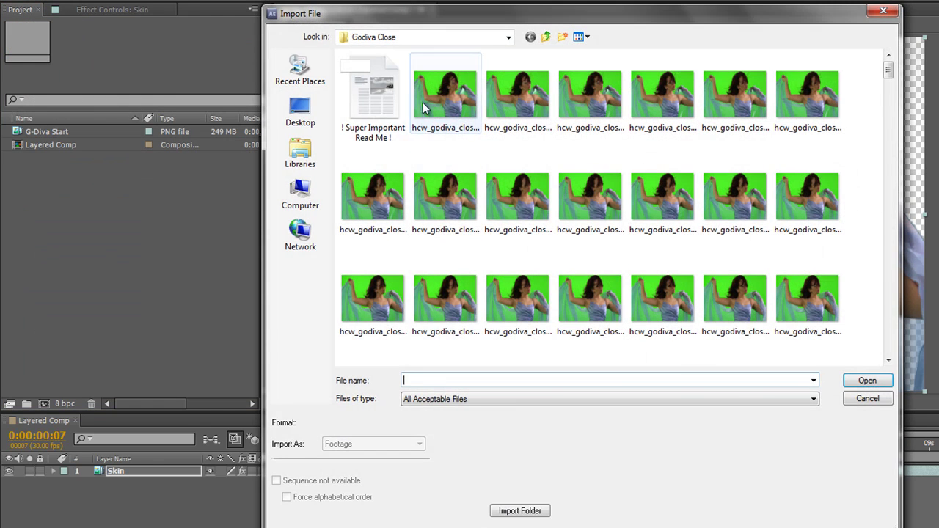
click(508, 38)
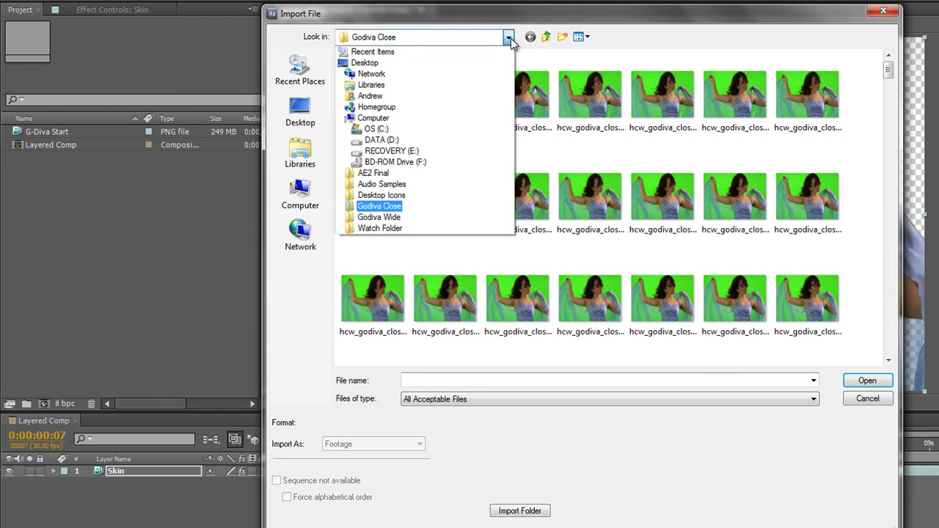
click(378, 146)
double_click(376, 335)
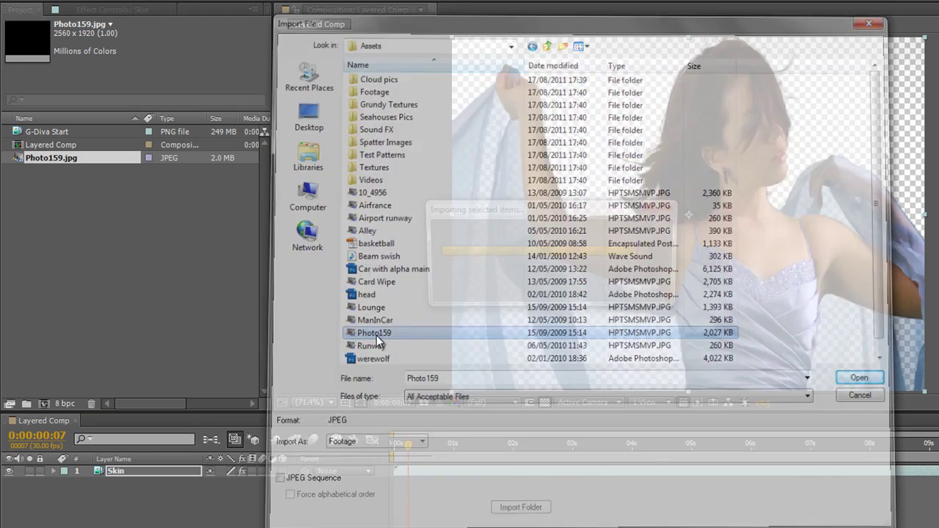
drag(38, 161, 102, 486)
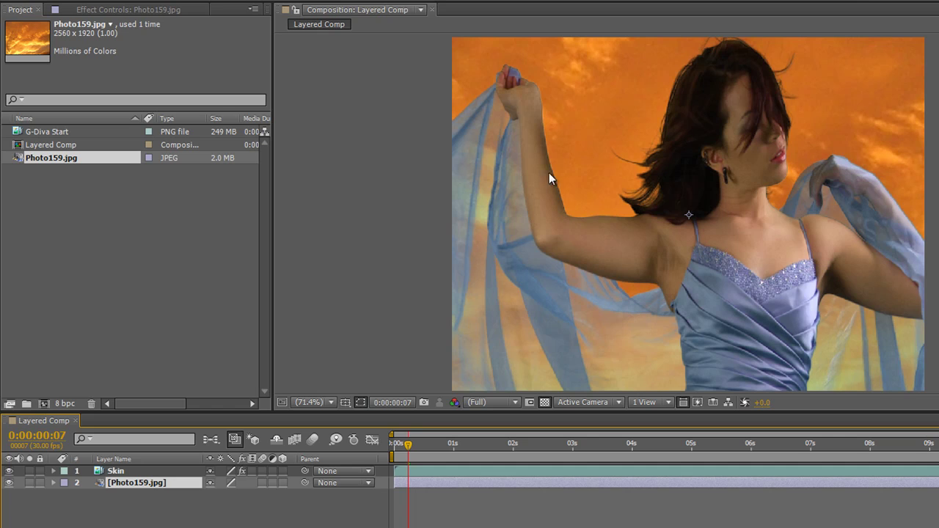
Examine the keyed edges of the arm, shoulder, hair and veil against the sky background.
scroll(596, 232, up, 5)
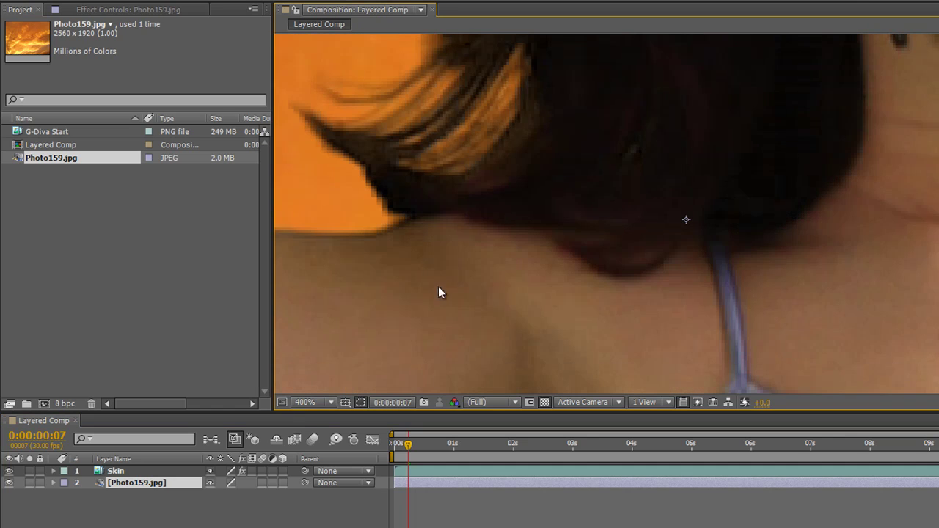
drag(496, 315, 895, 233)
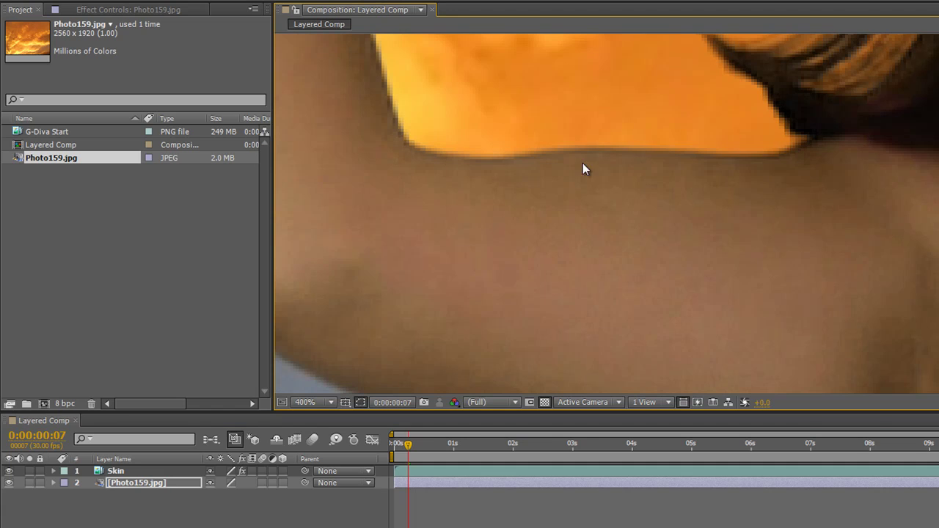
scroll(729, 193, down, 2)
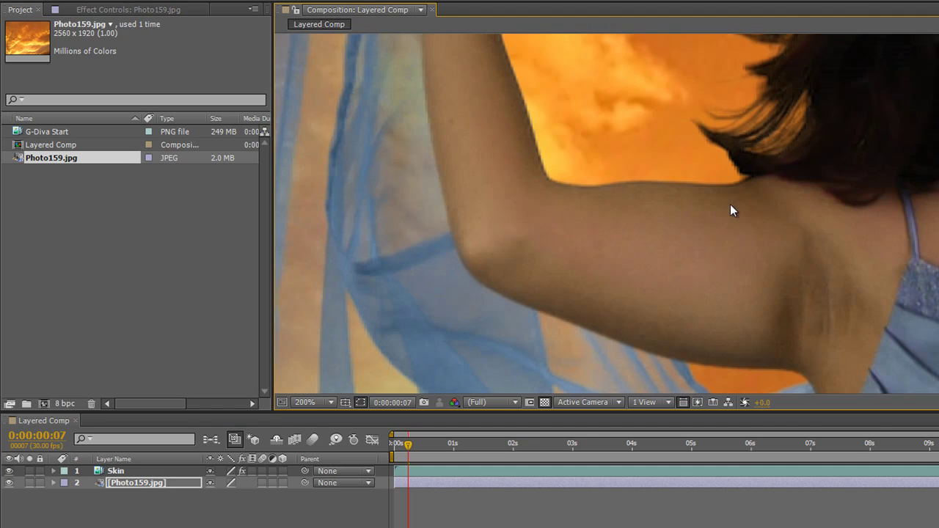
drag(730, 204, 715, 176)
scroll(716, 180, down, 1)
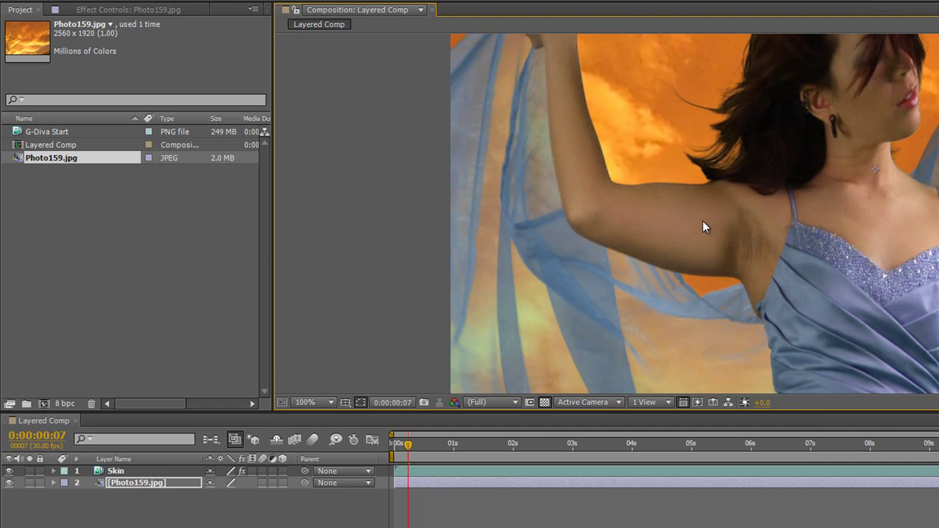
drag(703, 224, 670, 209)
scroll(671, 212, down, 1)
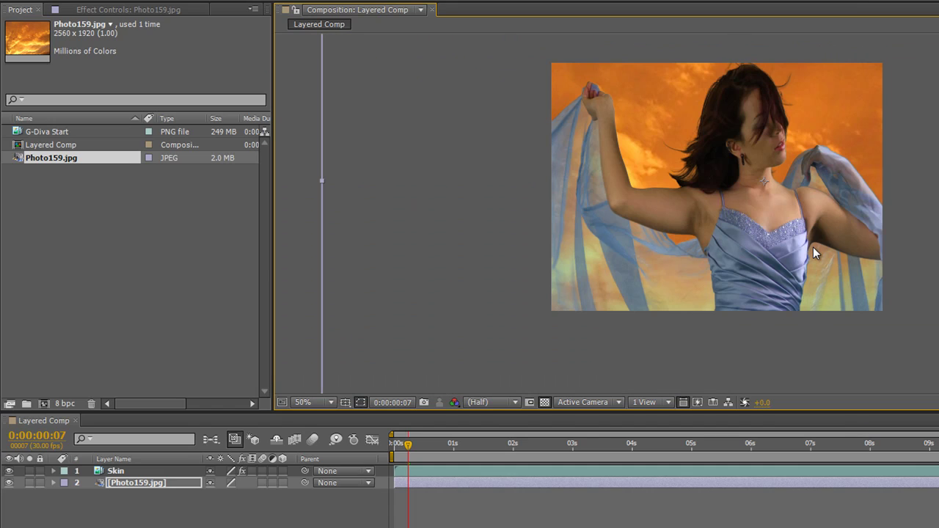
Scale the Photo159.jpg sky layer down until slightly larger than the frame, reposition it behind the subject, and fit the composition in view.
scroll(813, 247, down, 1)
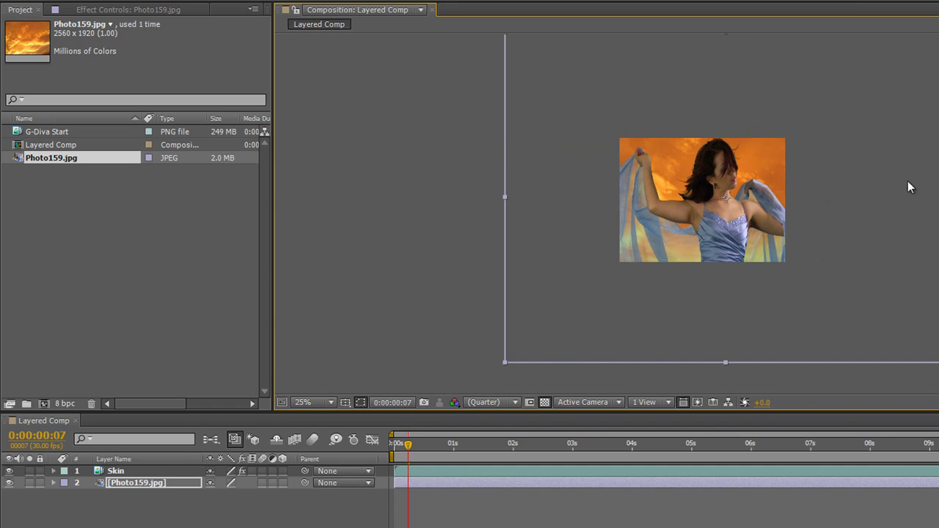
drag(505, 361, 610, 263)
drag(841, 202, 816, 205)
scroll(752, 240, up, 1)
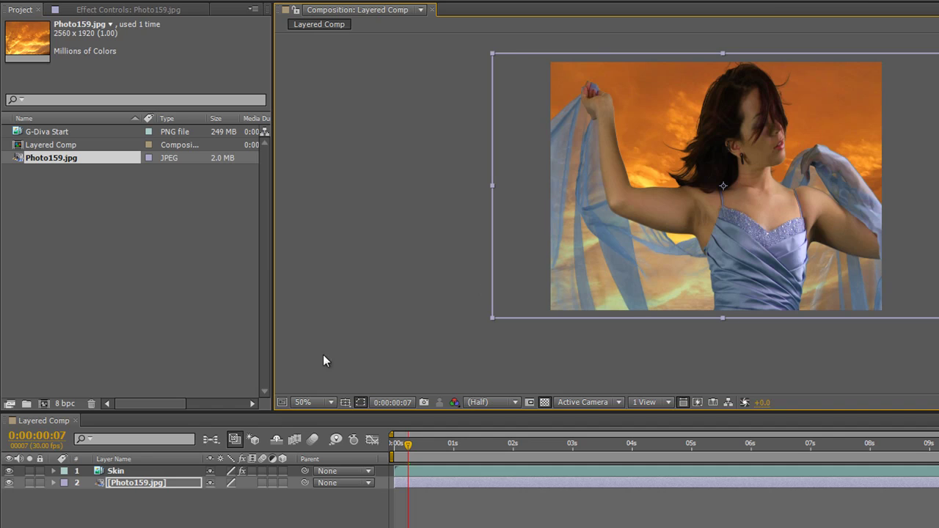
click(304, 402)
click(342, 159)
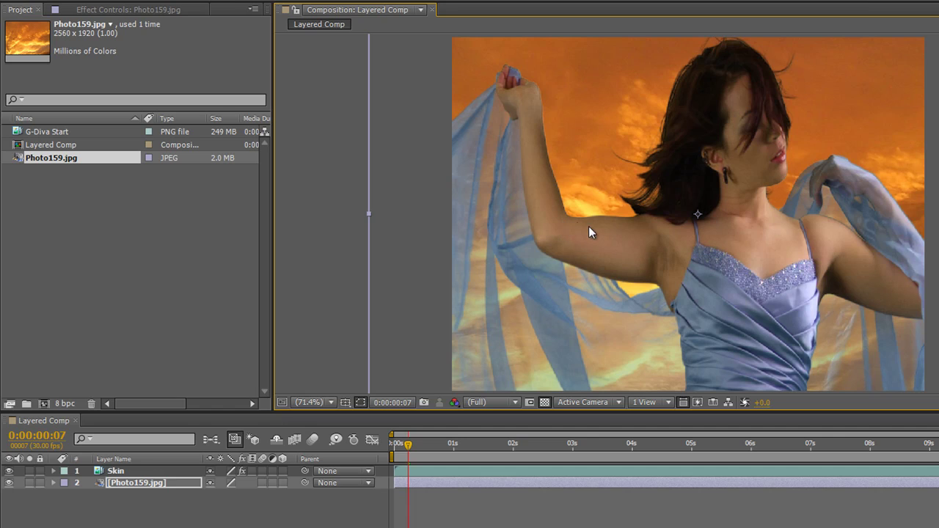
scroll(588, 231, up, 1)
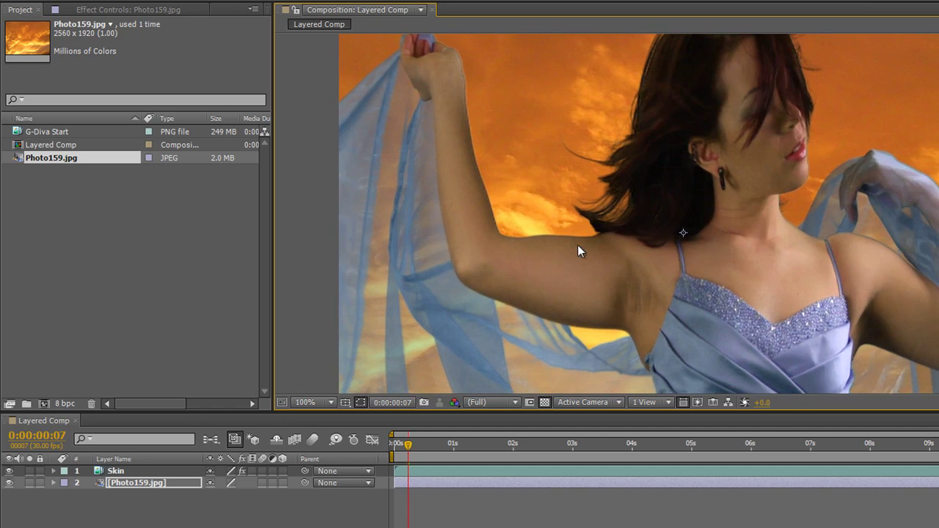
scroll(577, 245, up, 1)
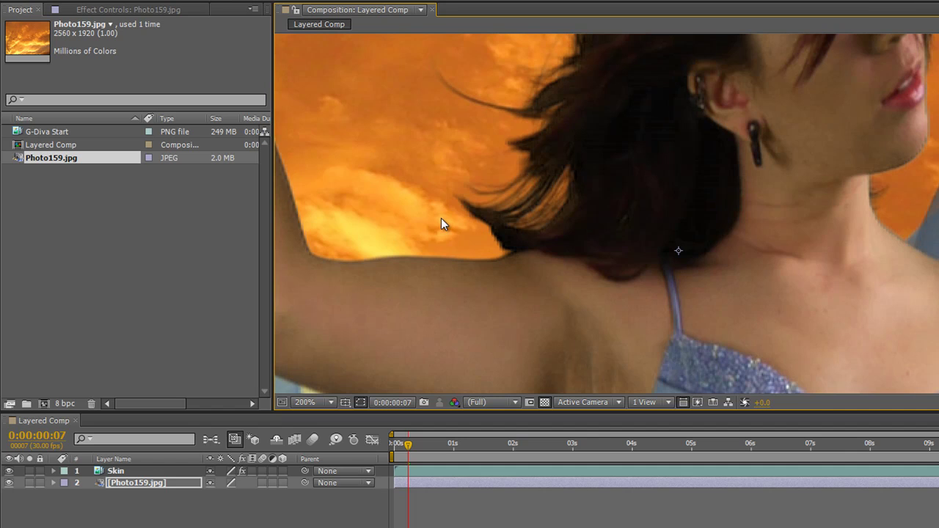
scroll(440, 218, down, 3)
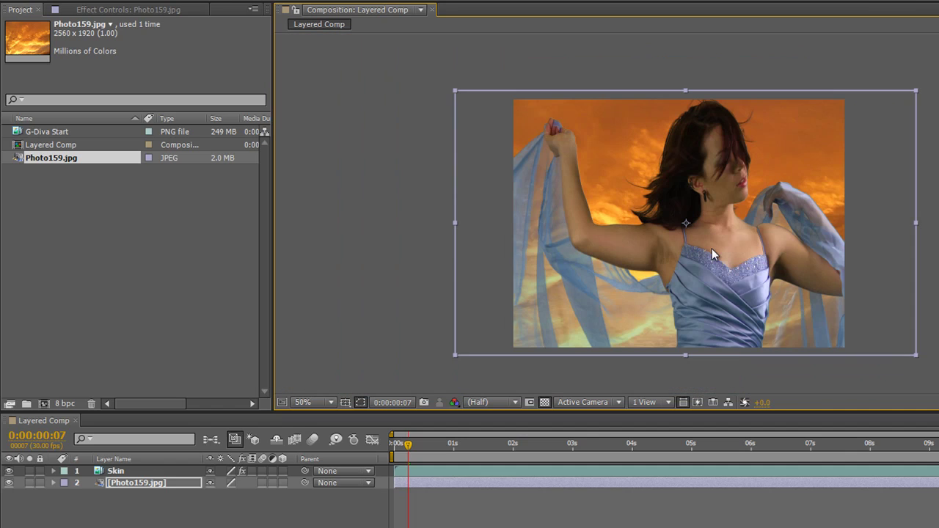